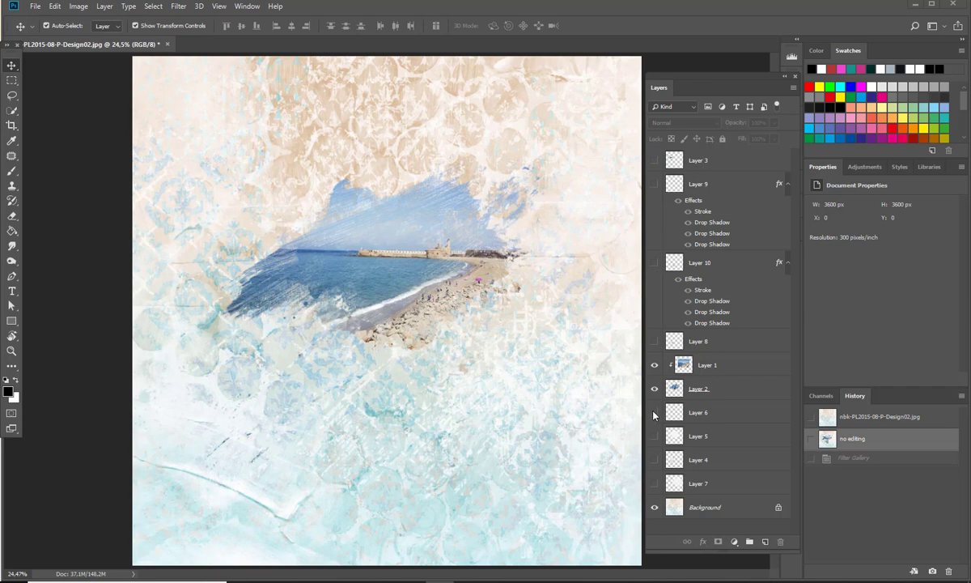
Step: Show the hidden Layers 3 to 10 so the complete seaside composition is visible
{"action": "left_click", "coordinate": [655, 438]}
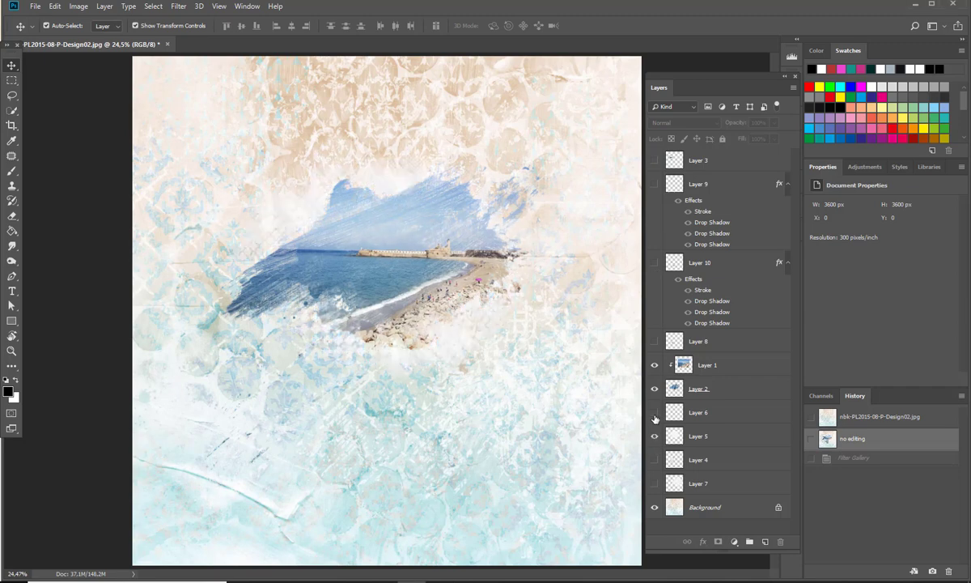
{"action": "left_click", "coordinate": [654, 414]}
{"action": "left_click", "coordinate": [655, 462]}
{"action": "left_click", "coordinate": [654, 483]}
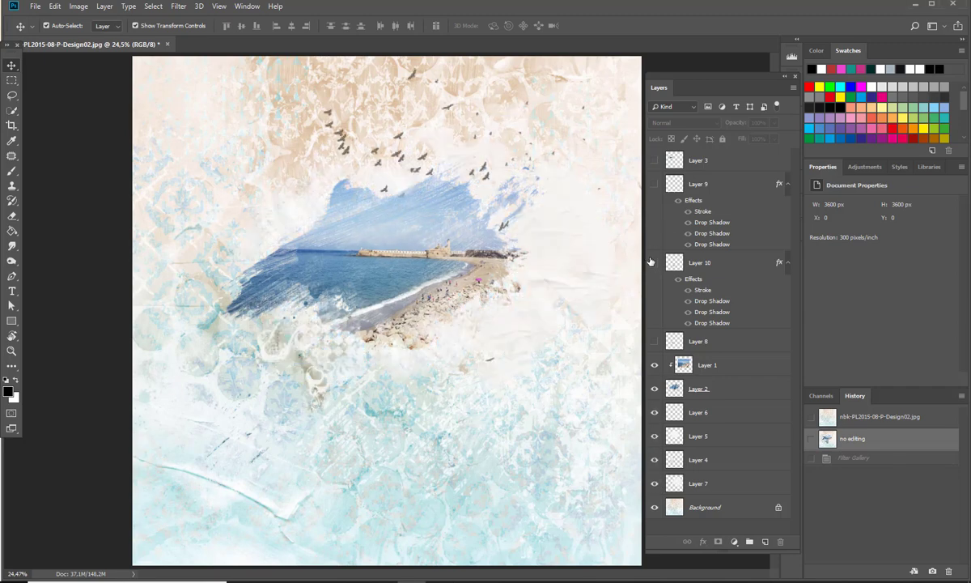
{"action": "left_click", "coordinate": [655, 262]}
{"action": "left_click", "coordinate": [654, 184]}
{"action": "left_click", "coordinate": [655, 160]}
{"action": "left_click", "coordinate": [655, 342]}
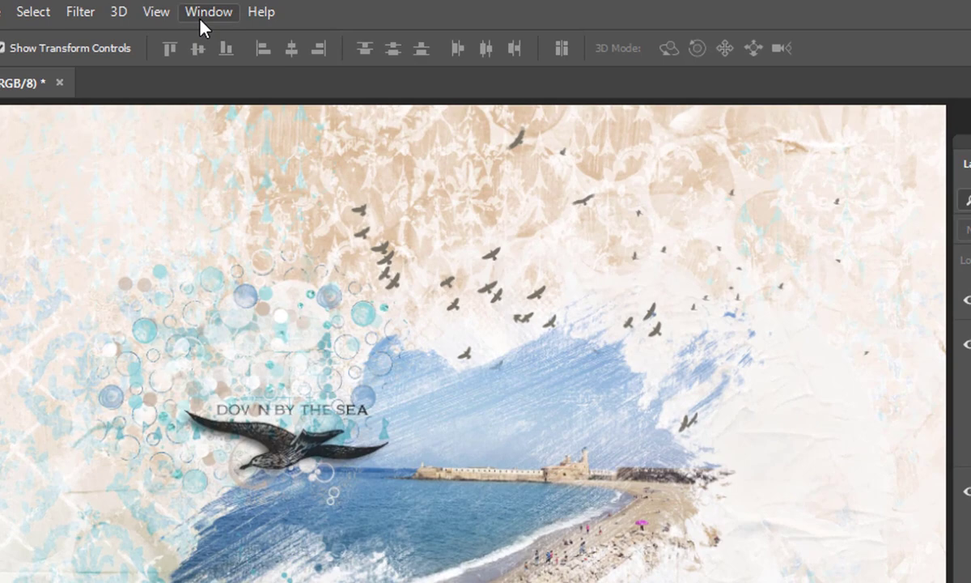
Step: Detach the History panel from its dock and float it beside the layer list
{"action": "left_click", "coordinate": [247, 7]}
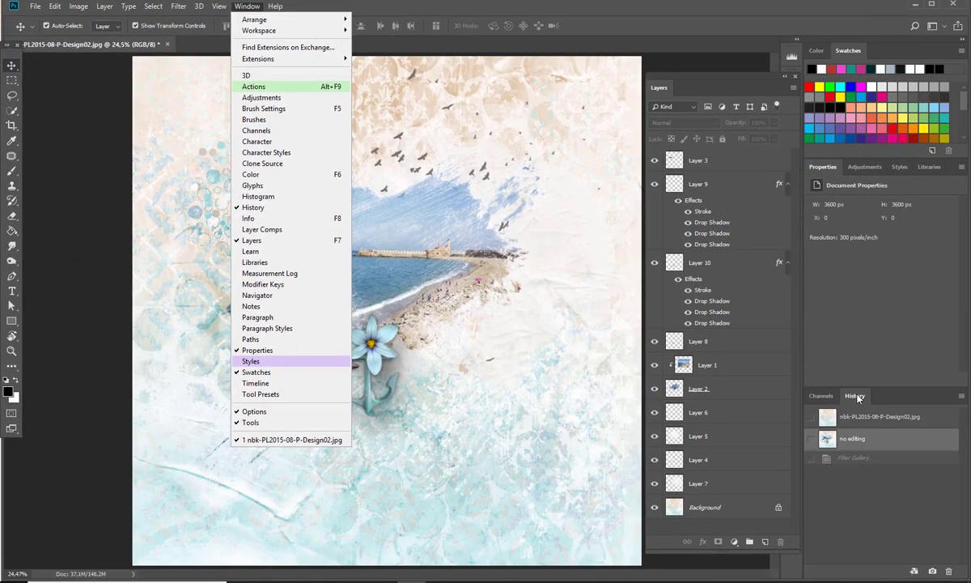
{"action": "left_click_drag", "start_coordinate": [857, 396], "coordinate": [564, 187]}
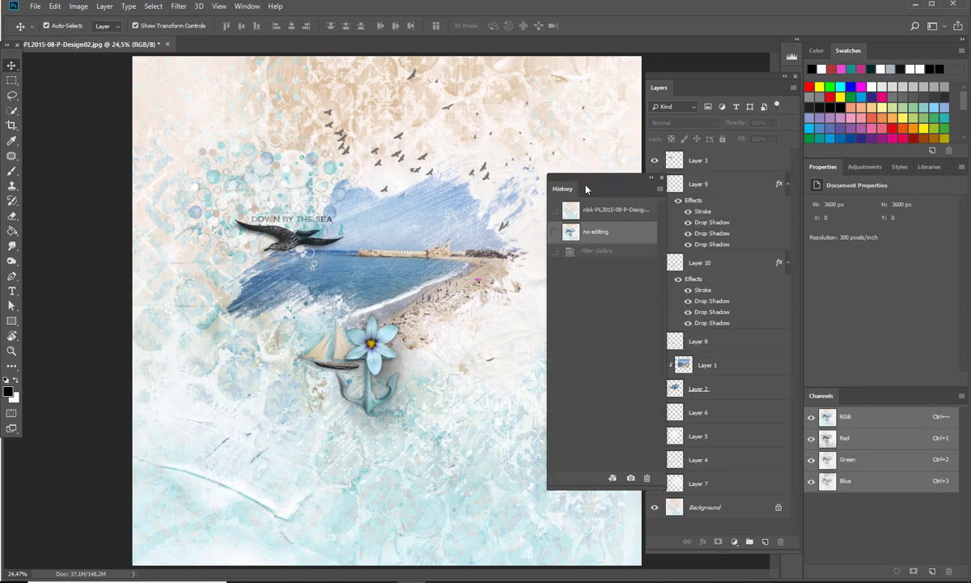
{"action": "left_click_drag", "start_coordinate": [573, 189], "coordinate": [830, 274]}
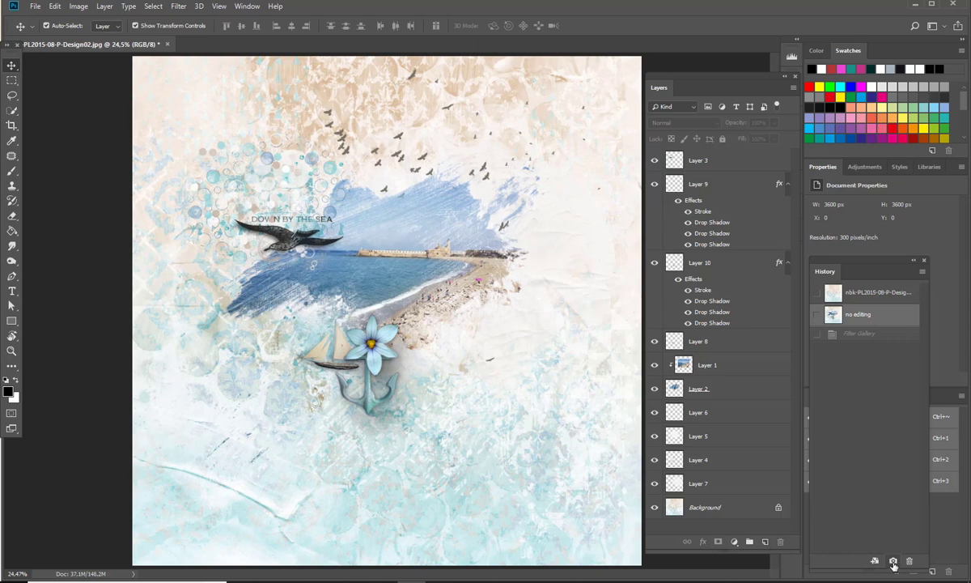
Step: Create a history snapshot of the current composition and name it "no photo editing"
{"action": "left_click", "coordinate": [894, 561]}
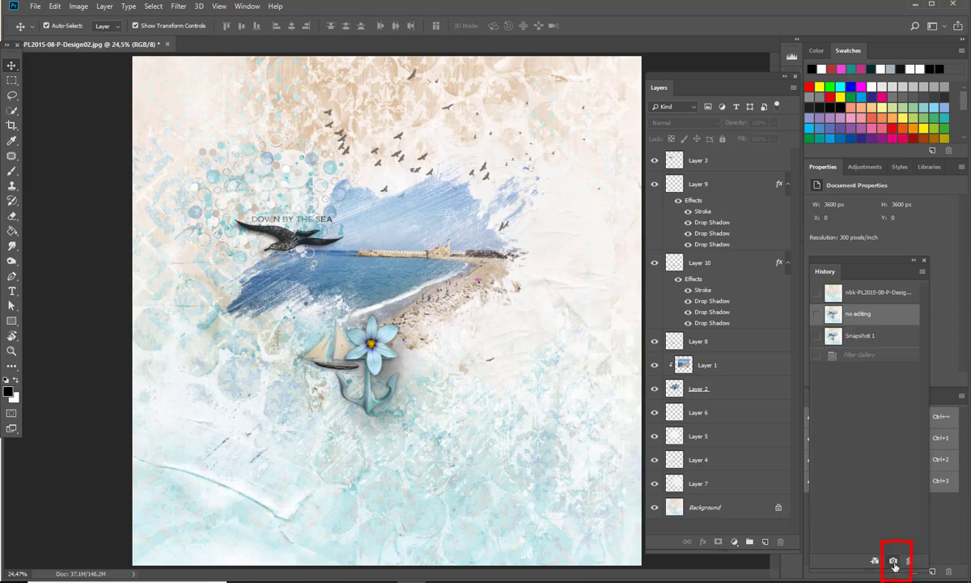
{"action": "double_click", "coordinate": [861, 336]}
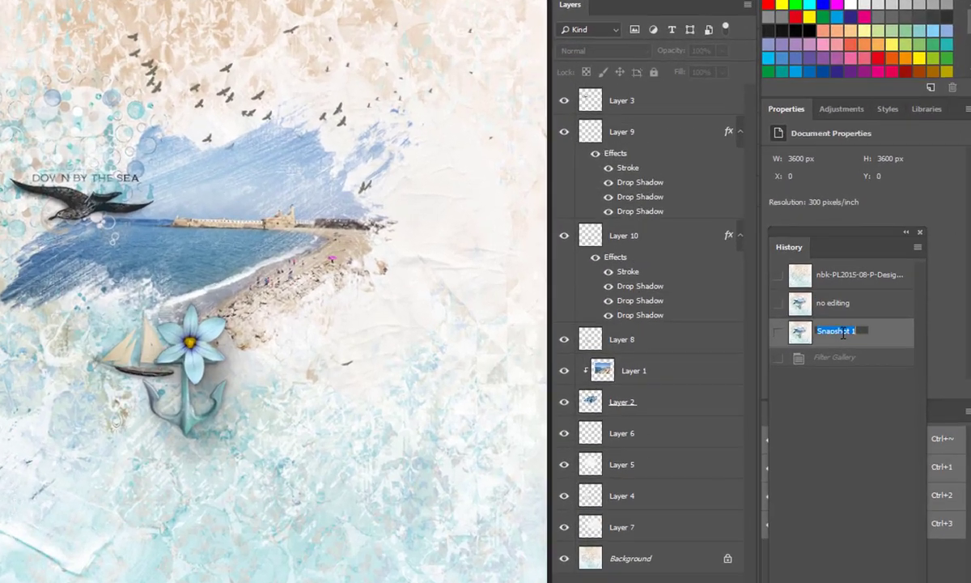
{"action": "type", "text": "n"}
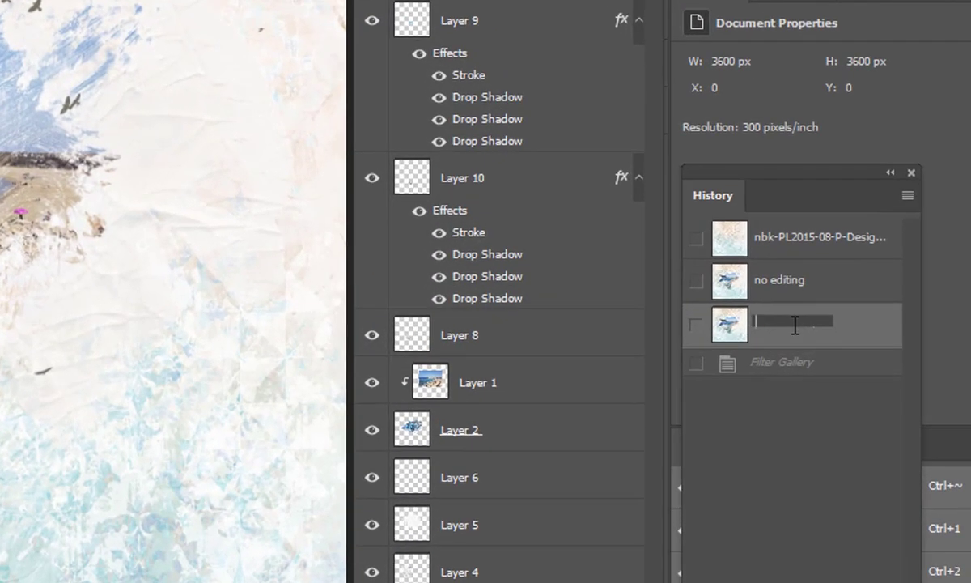
{"action": "type", "text": "o pic"}
{"action": "key", "text": "BackSpace"}
{"action": "key", "text": "BackSpace"}
{"action": "type", "text": "hoto editing"}
{"action": "key", "text": "Return"}
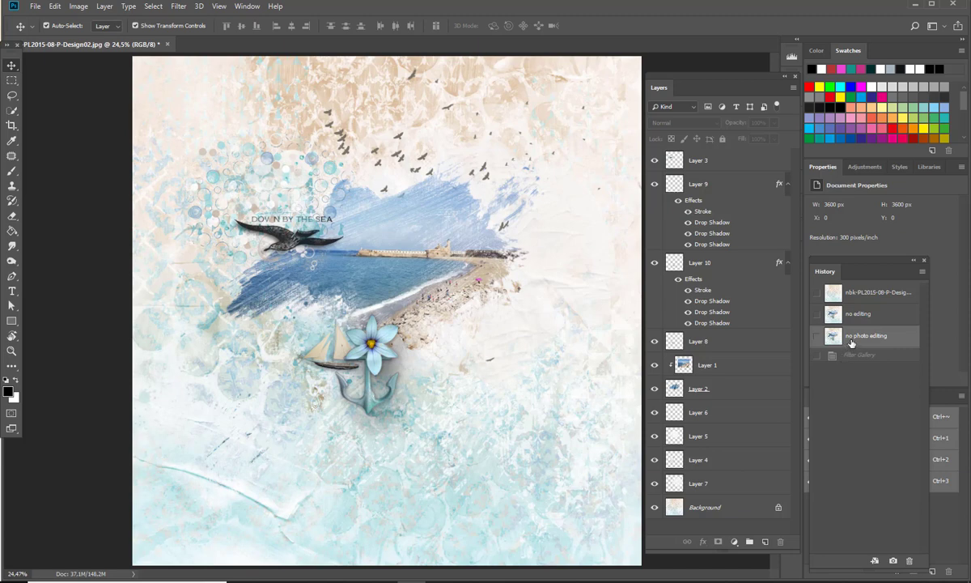
Step: Duplicate the beach photo on Layer 1 and clip the copy to the brush-shaped mask layer below
{"action": "left_click", "coordinate": [709, 366]}
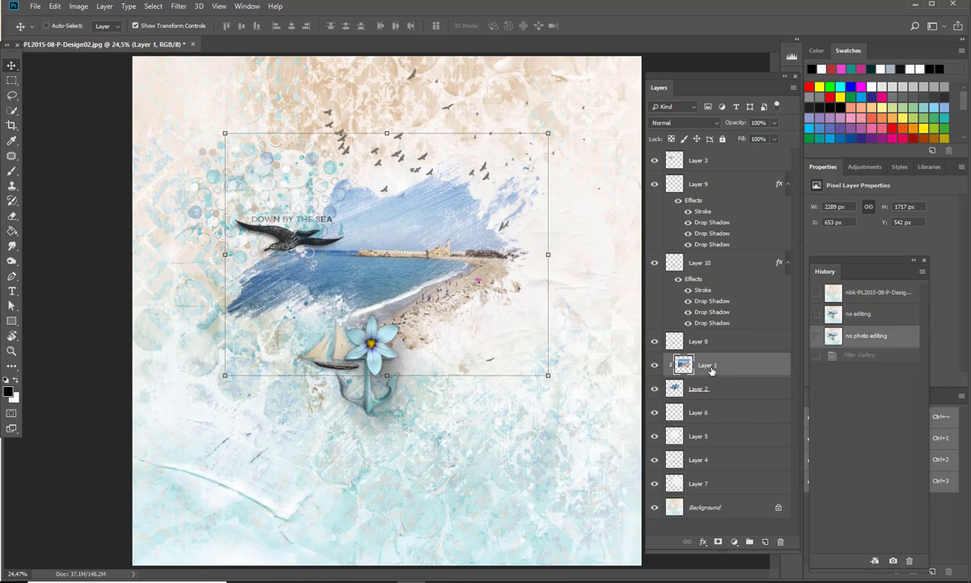
{"action": "key", "text": "ctrl+j"}
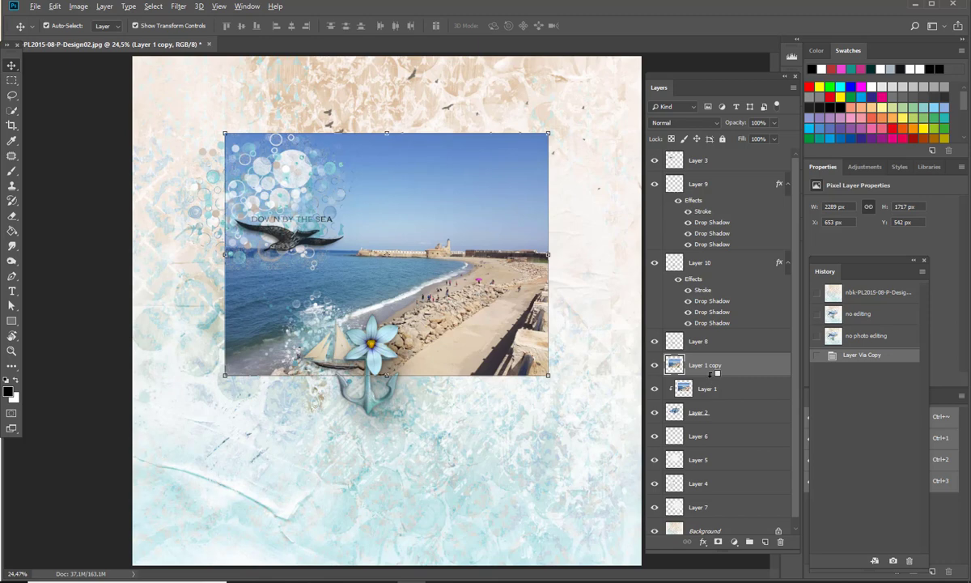
{"action": "left_click", "coordinate": [712, 376], "text": "alt"}
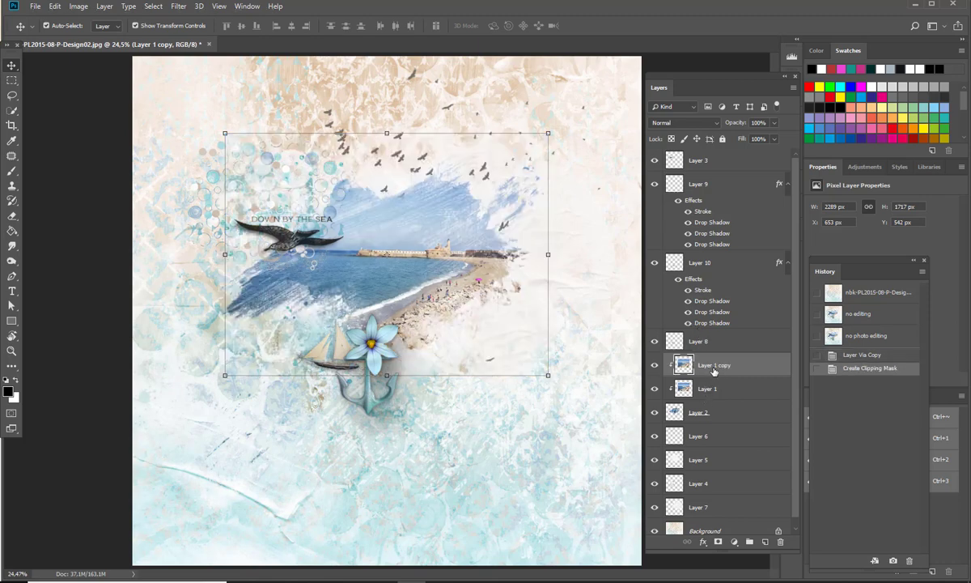
Step: Add a Curves adjustment above the photo copy and bend its RGB curve into a contrast S-shape, with the highlight point at input 191, output 211
{"action": "left_click", "coordinate": [733, 541]}
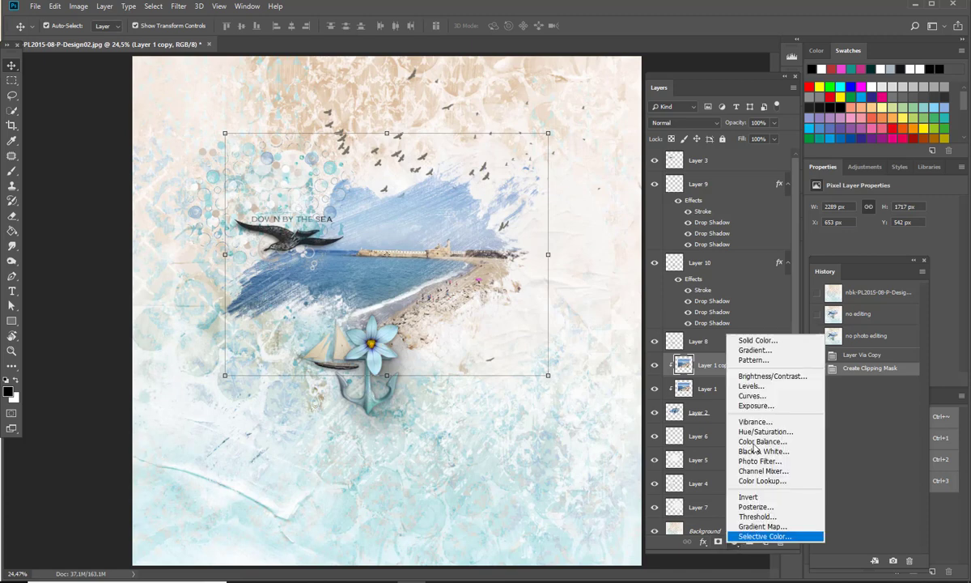
{"action": "left_click", "coordinate": [752, 396]}
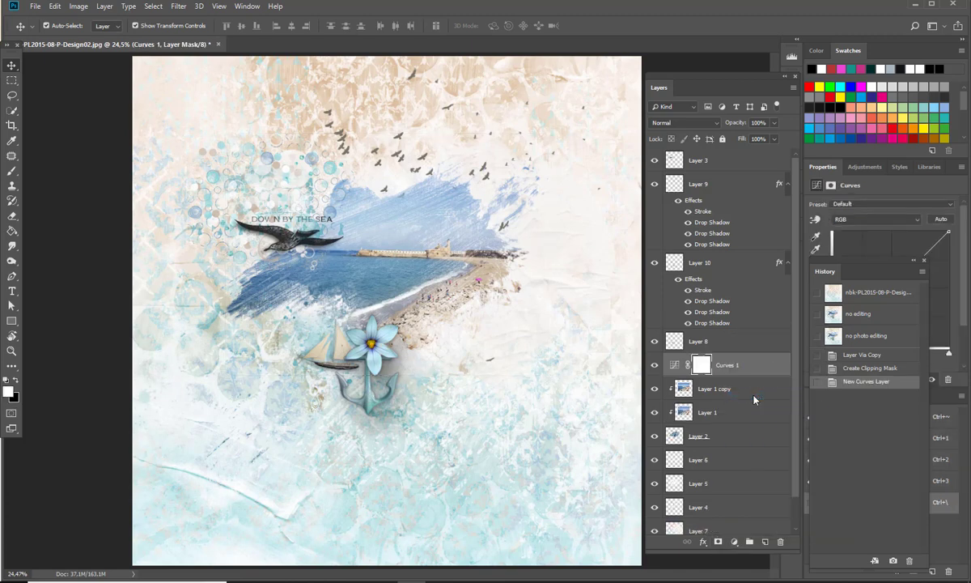
{"action": "left_click", "coordinate": [923, 261]}
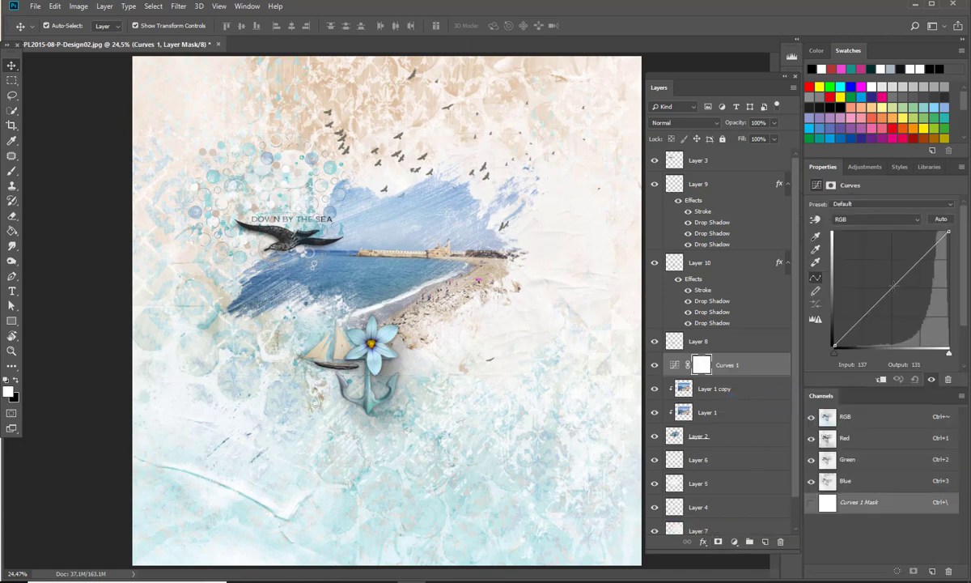
{"action": "left_click", "coordinate": [893, 285]}
{"action": "left_click", "coordinate": [921, 254]}
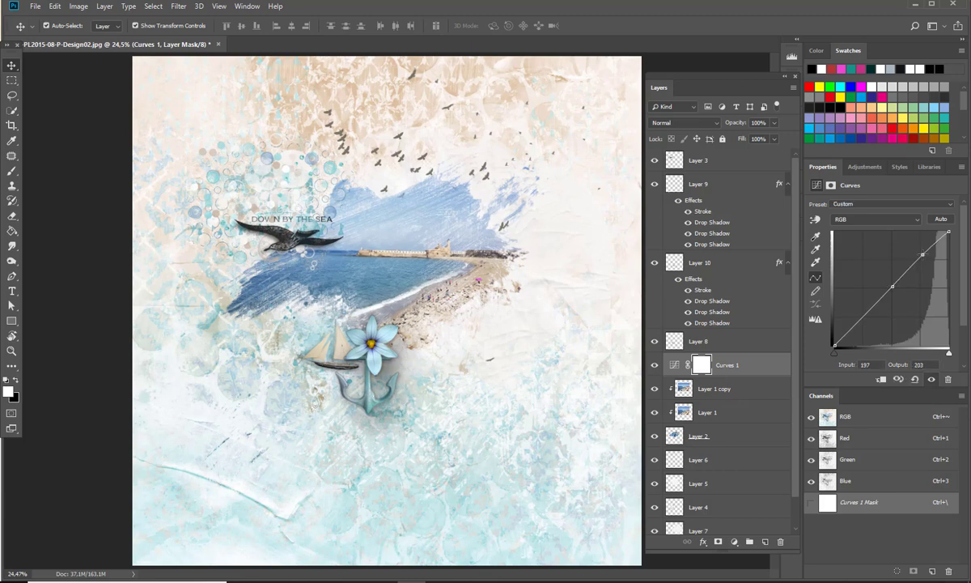
{"action": "left_click", "coordinate": [864, 318]}
{"action": "left_click_drag", "start_coordinate": [864, 319], "coordinate": [866, 322]}
{"action": "left_click_drag", "start_coordinate": [921, 255], "coordinate": [921, 252]}
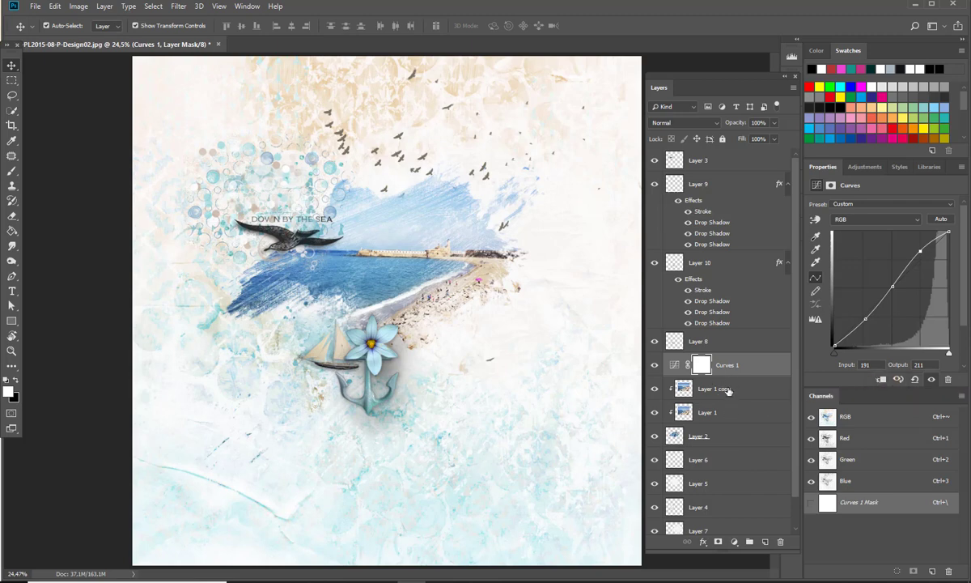
Step: Clip the Curves adjustment to the photo, deepen its shadows and add a highlight point at input 181, output 212
{"action": "left_click", "coordinate": [881, 380]}
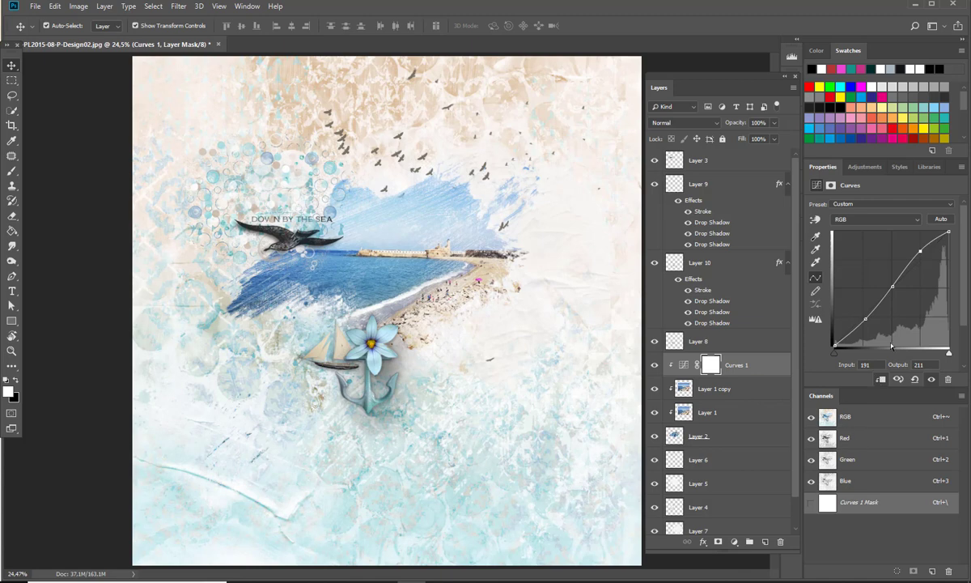
{"action": "left_click_drag", "start_coordinate": [865, 320], "coordinate": [865, 323]}
{"action": "left_click_drag", "start_coordinate": [914, 257], "coordinate": [915, 251]}
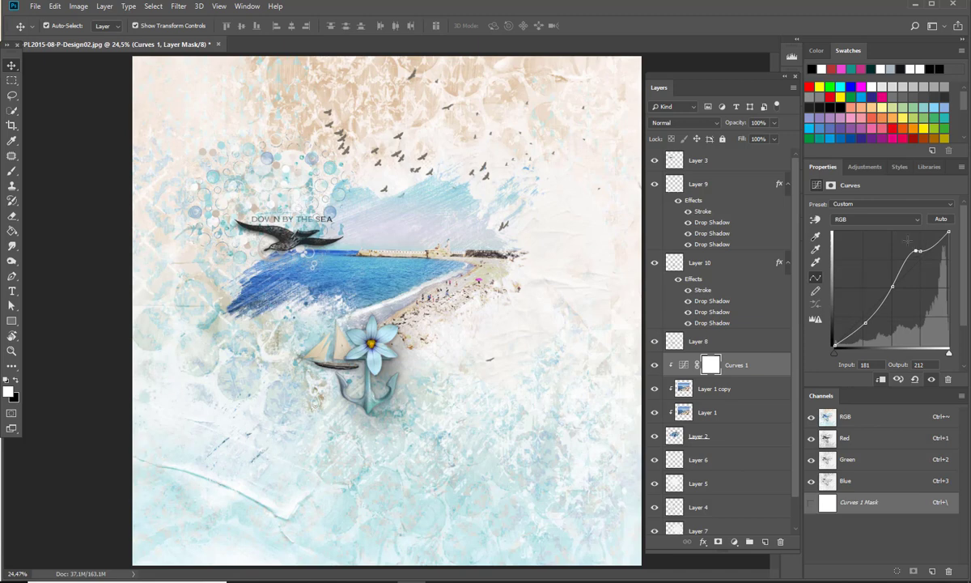
Step: Raise the shadow end of the Red channel curve to input 1, output 26
{"action": "left_click", "coordinate": [849, 219]}
{"action": "left_click", "coordinate": [845, 219]}
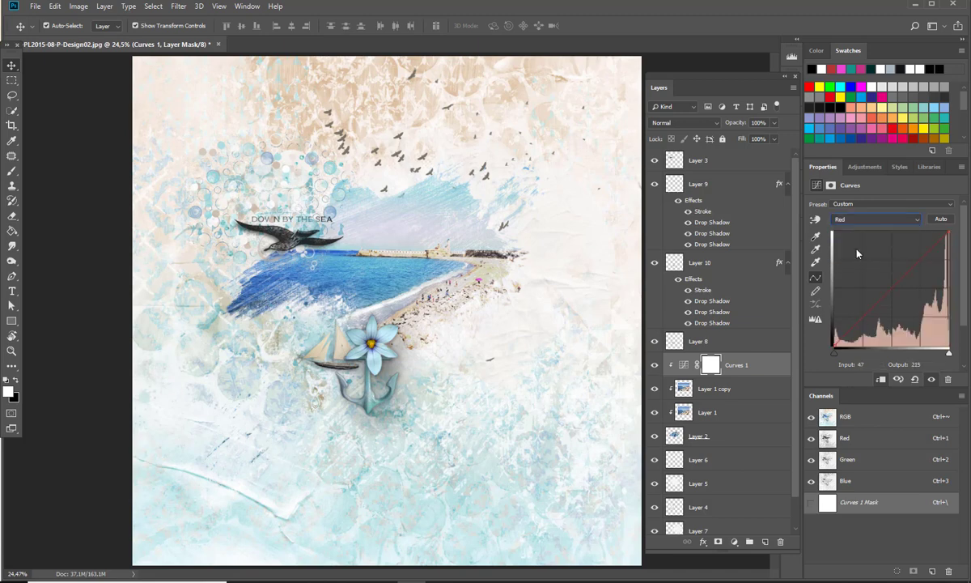
{"action": "left_click_drag", "start_coordinate": [834, 346], "coordinate": [836, 337]}
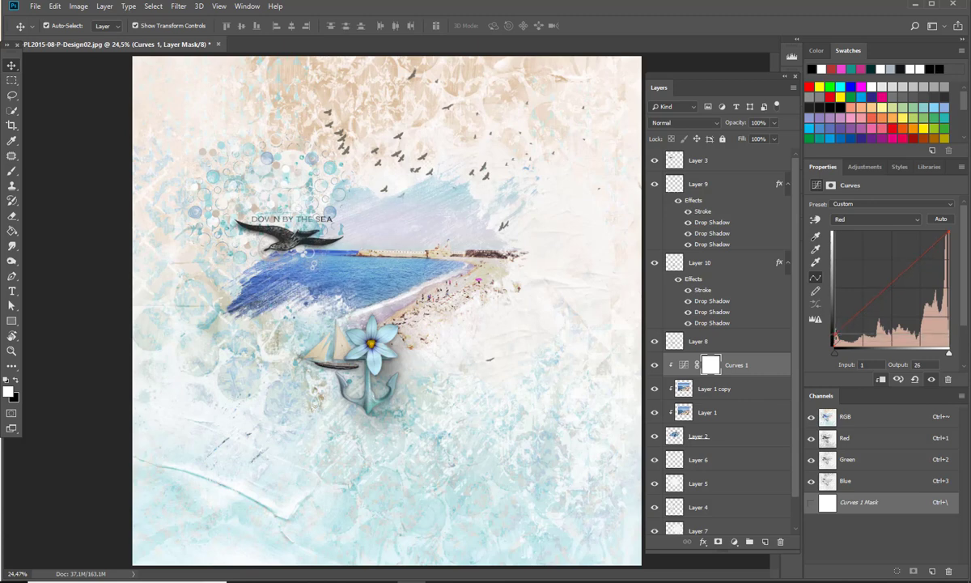
Step: Lower the highlight end of the Green channel curve to output 245 and that of the Blue channel to output 211
{"action": "left_click", "coordinate": [887, 218]}
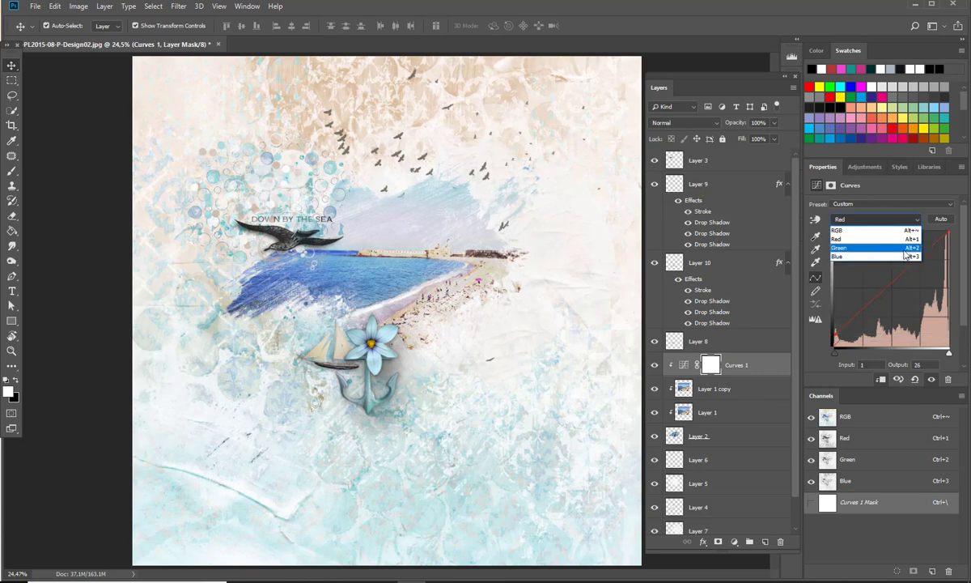
{"action": "left_click", "coordinate": [850, 235]}
{"action": "left_click_drag", "start_coordinate": [947, 233], "coordinate": [950, 236]}
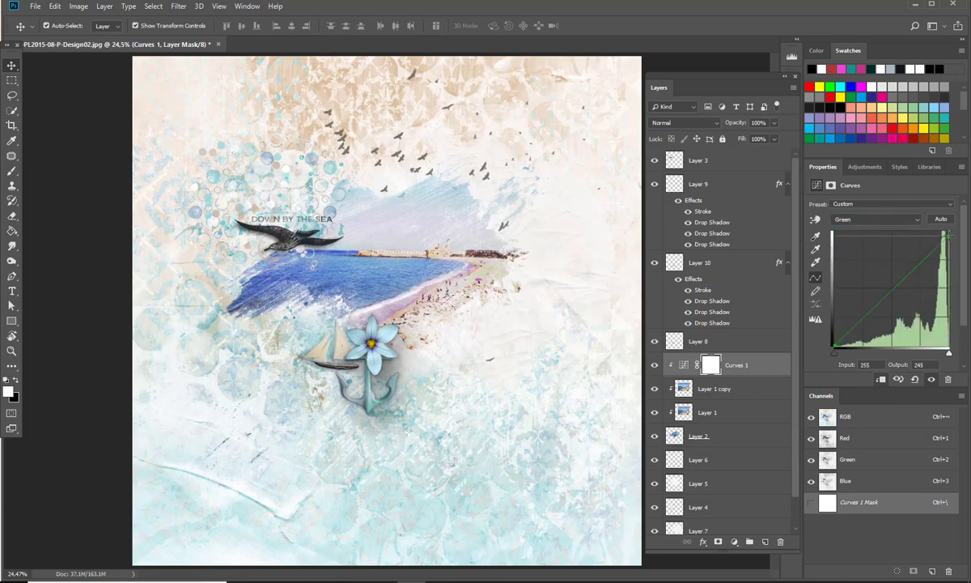
{"action": "left_click", "coordinate": [878, 219]}
{"action": "left_click", "coordinate": [849, 251]}
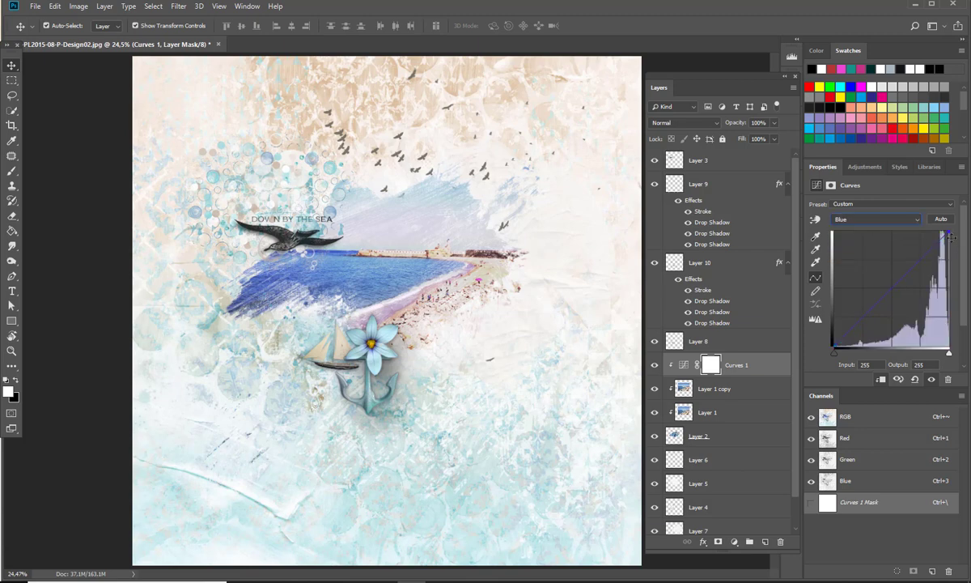
{"action": "left_click_drag", "start_coordinate": [951, 237], "coordinate": [951, 252]}
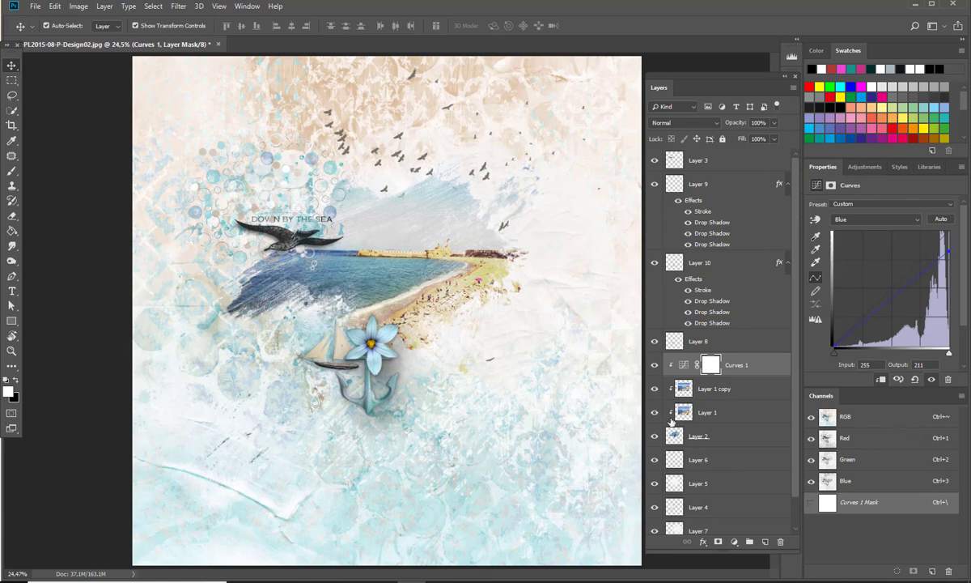
Step: Reopen the History panel and save the adjusted photo as a snapshot named "curves"
{"action": "left_click", "coordinate": [243, 8]}
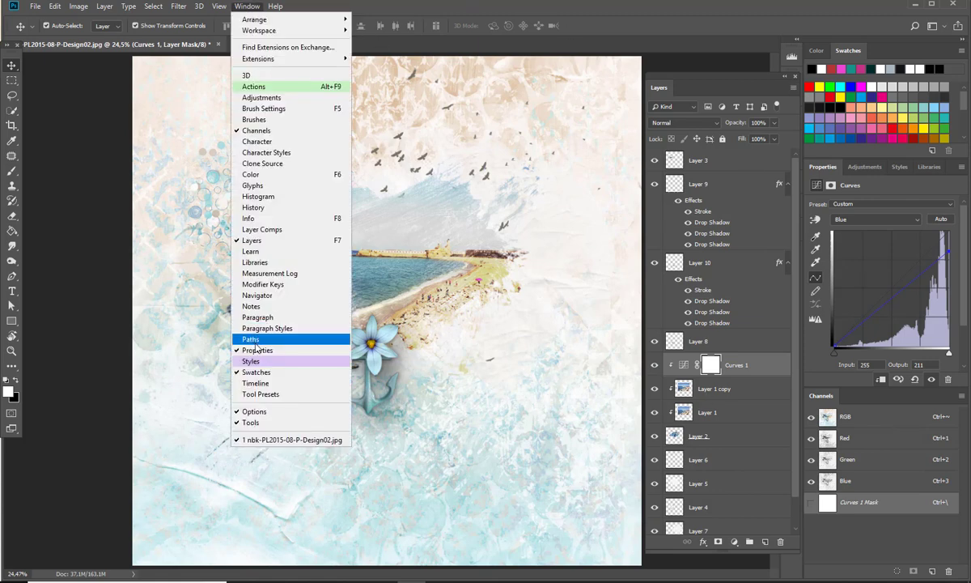
{"action": "left_click", "coordinate": [254, 208]}
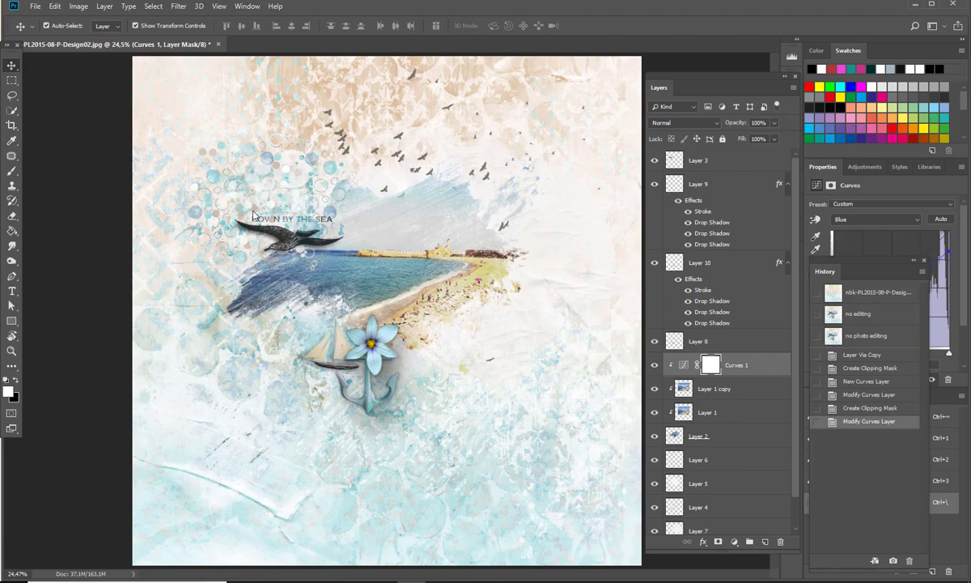
{"action": "mouse_move", "coordinate": [825, 271]}
{"action": "left_mouse_down"}
{"action": "mouse_move", "coordinate": [788, 245]}
{"action": "mouse_move", "coordinate": [596, 207]}
{"action": "left_mouse_up"}
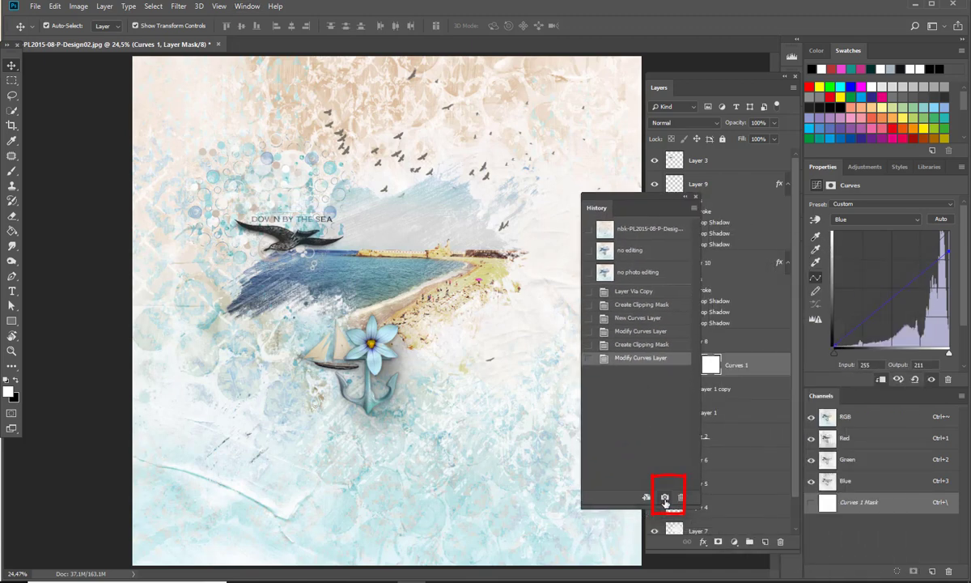
{"action": "left_click", "coordinate": [664, 498]}
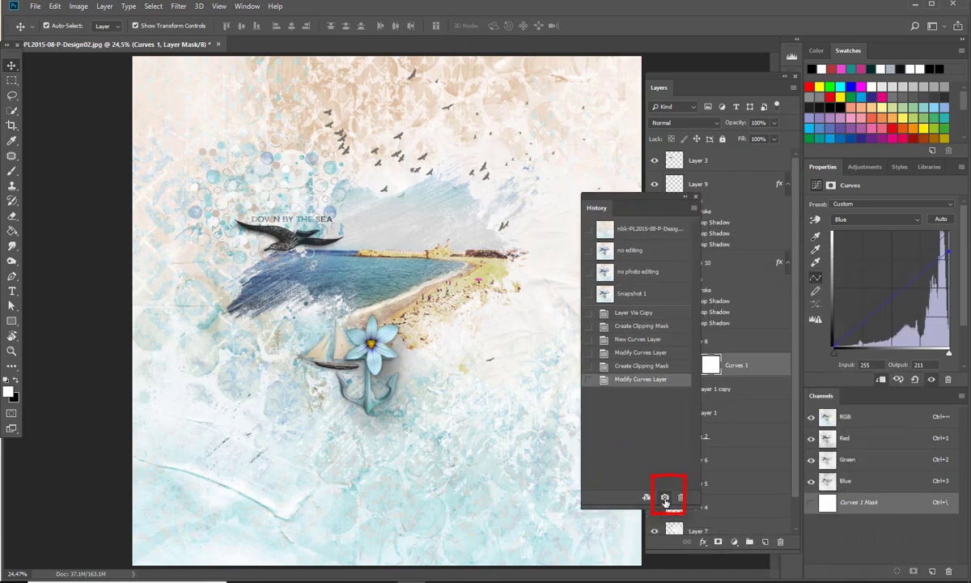
{"action": "double_click", "coordinate": [632, 294]}
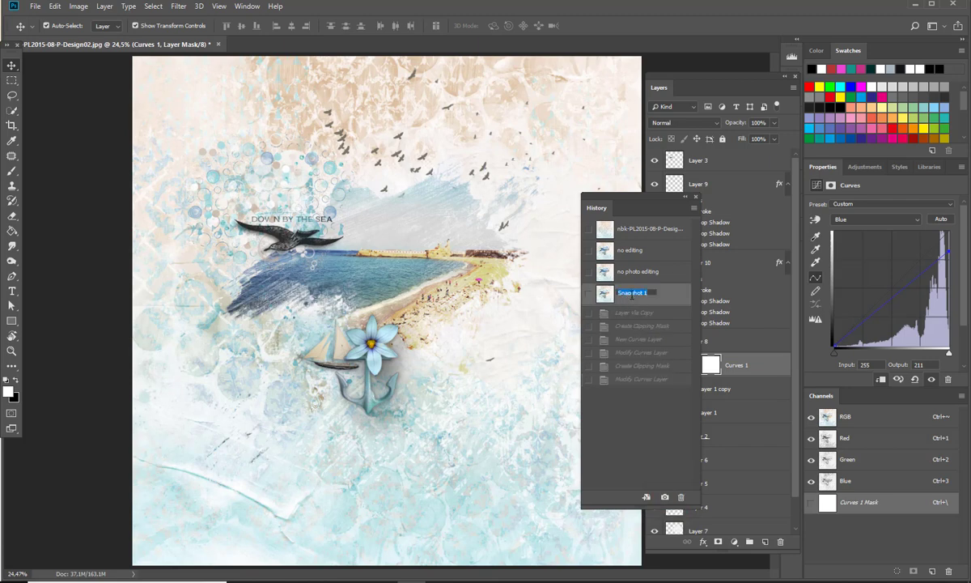
{"action": "type", "text": "d"}
{"action": "key", "text": "Return"}
Step: Compare the "no photo editing" and "curves" snapshots, finish on "curves" and close the history
{"action": "left_click", "coordinate": [628, 272]}
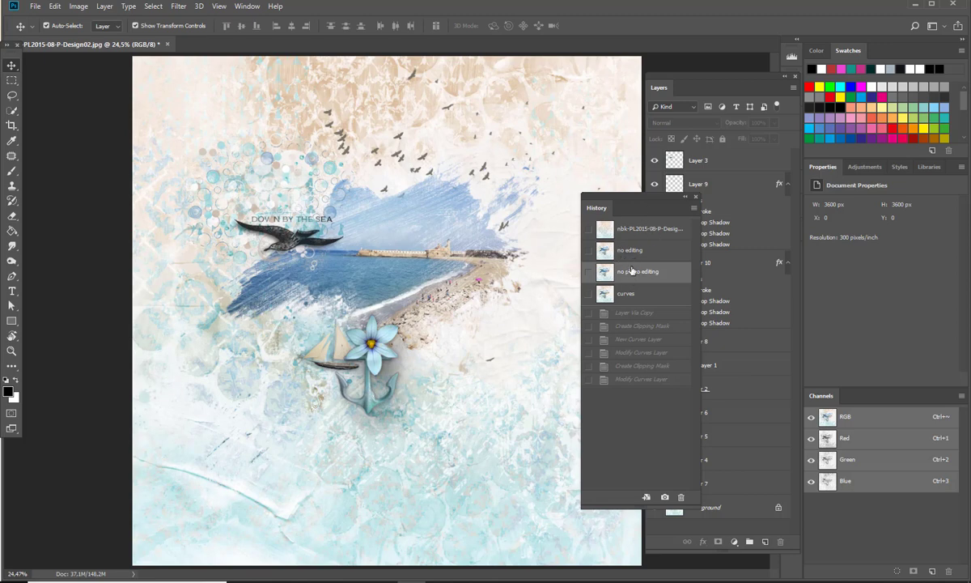
{"action": "left_click", "coordinate": [603, 293]}
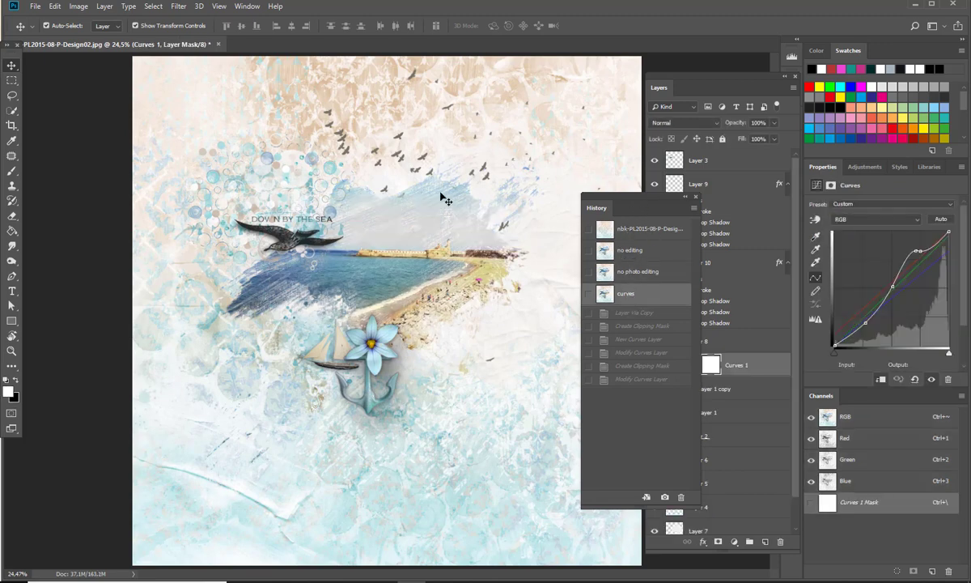
{"action": "left_click", "coordinate": [694, 197]}
{"action": "left_click", "coordinate": [178, 6]}
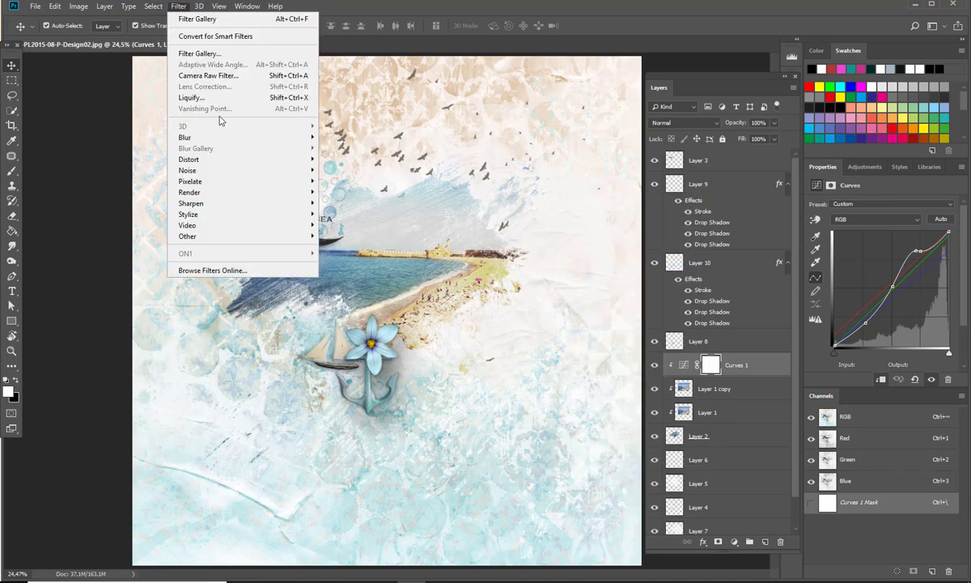
{"action": "left_click", "coordinate": [200, 54]}
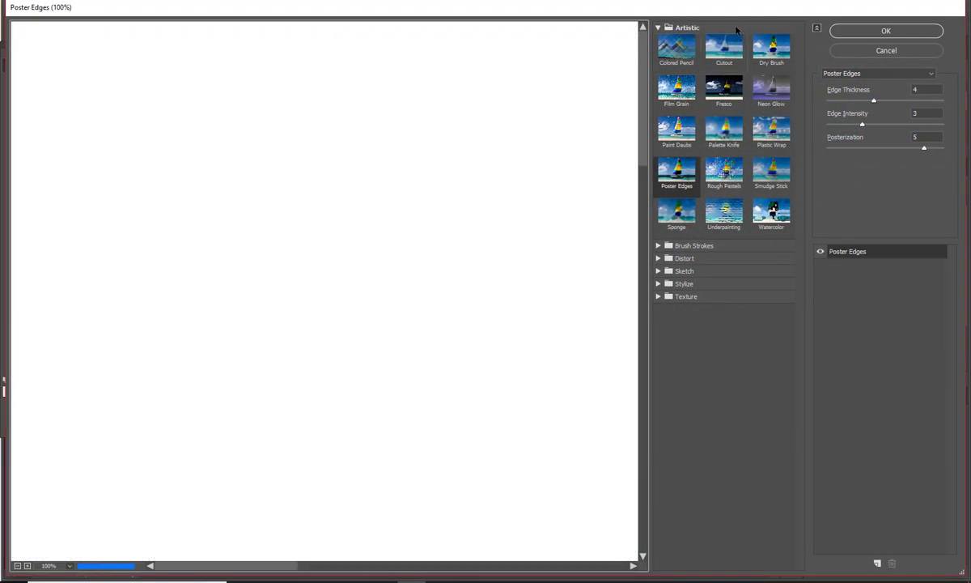
{"action": "left_click", "coordinate": [887, 30]}
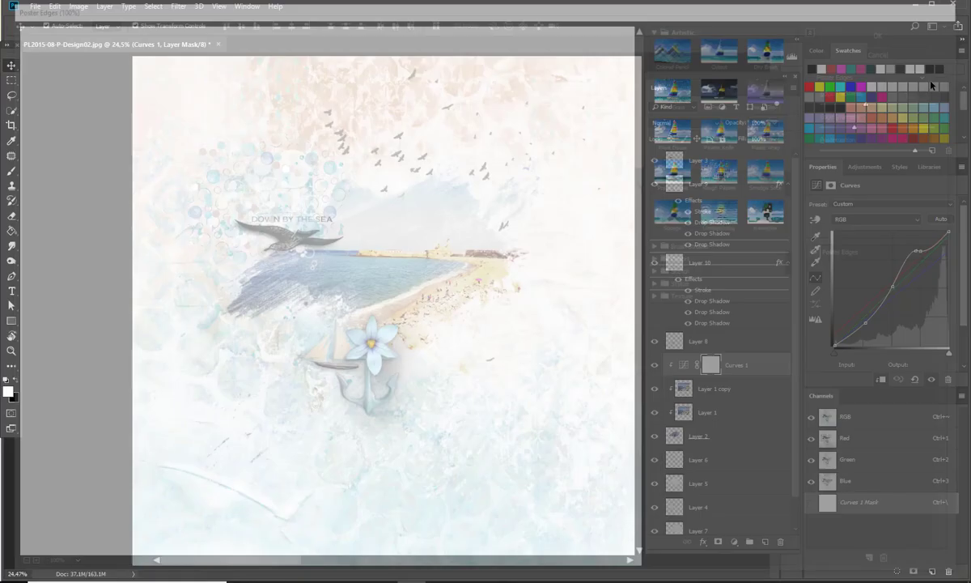
Step: Apply the Poster Edges filter to Layer 1 copy with edge thickness 4, edge intensity 3 and posterization 5, previewing it at 50%
{"action": "left_click", "coordinate": [702, 389]}
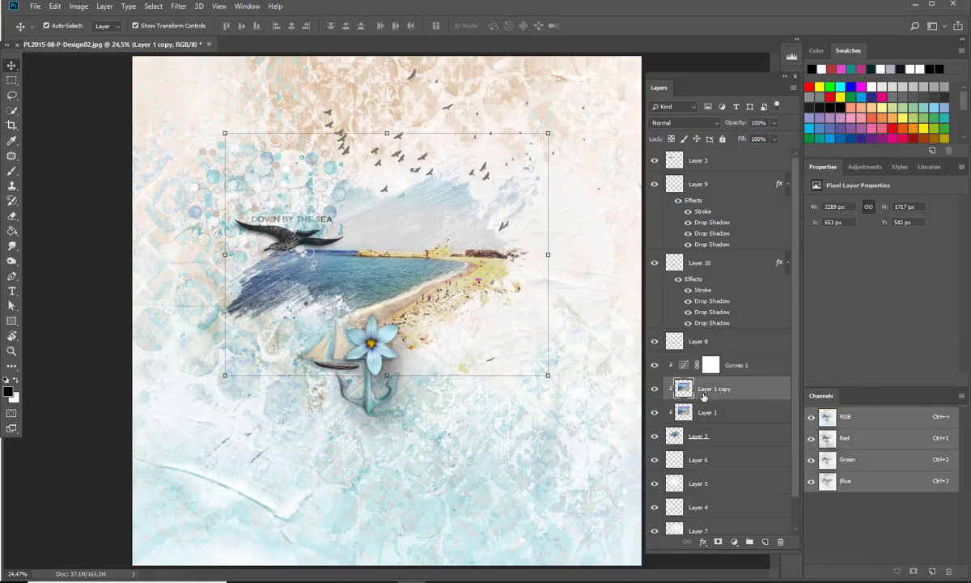
{"action": "left_click", "coordinate": [172, 6]}
{"action": "left_click", "coordinate": [197, 55]}
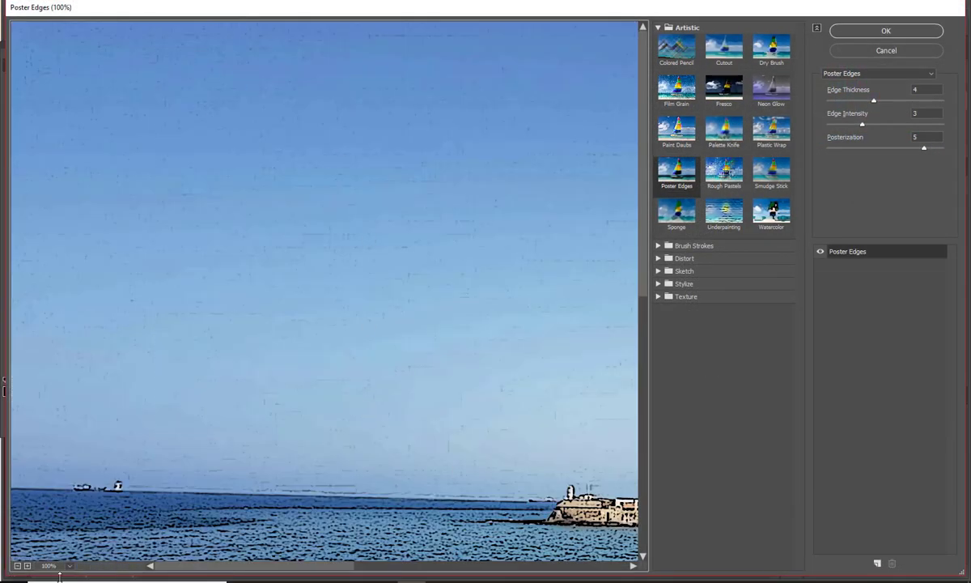
{"action": "left_click", "coordinate": [67, 570]}
{"action": "left_click", "coordinate": [72, 372]}
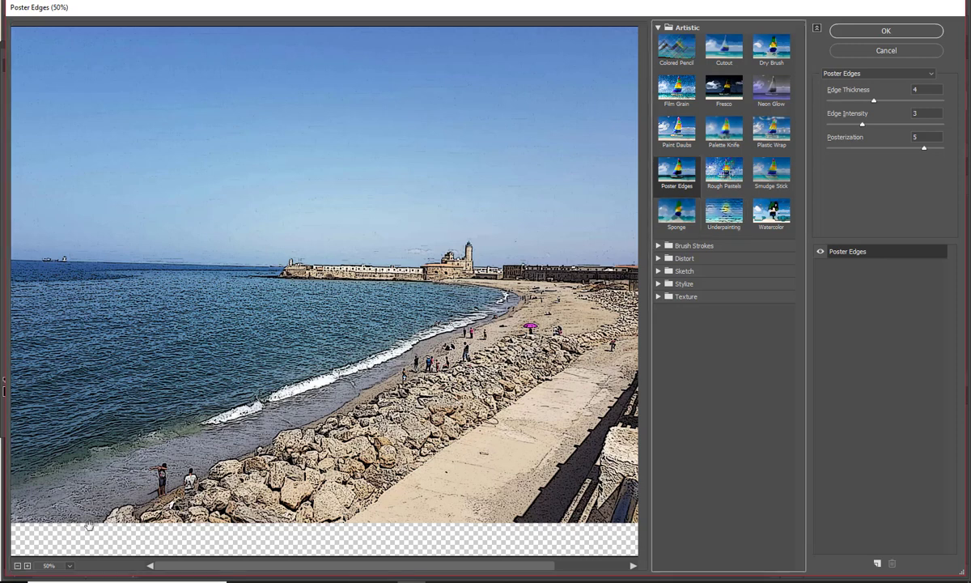
{"action": "left_click_drag", "start_coordinate": [268, 565], "coordinate": [343, 569]}
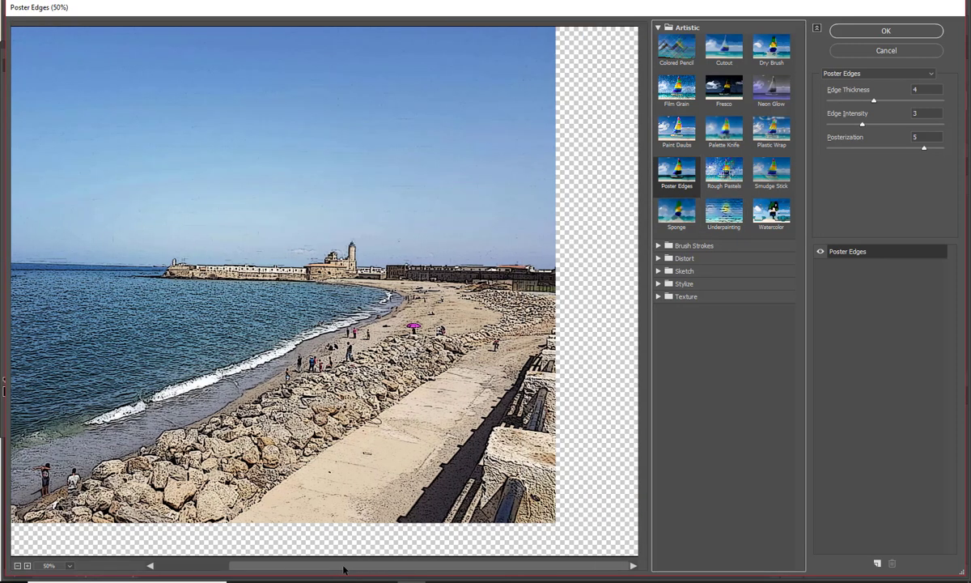
{"action": "left_click", "coordinate": [896, 36]}
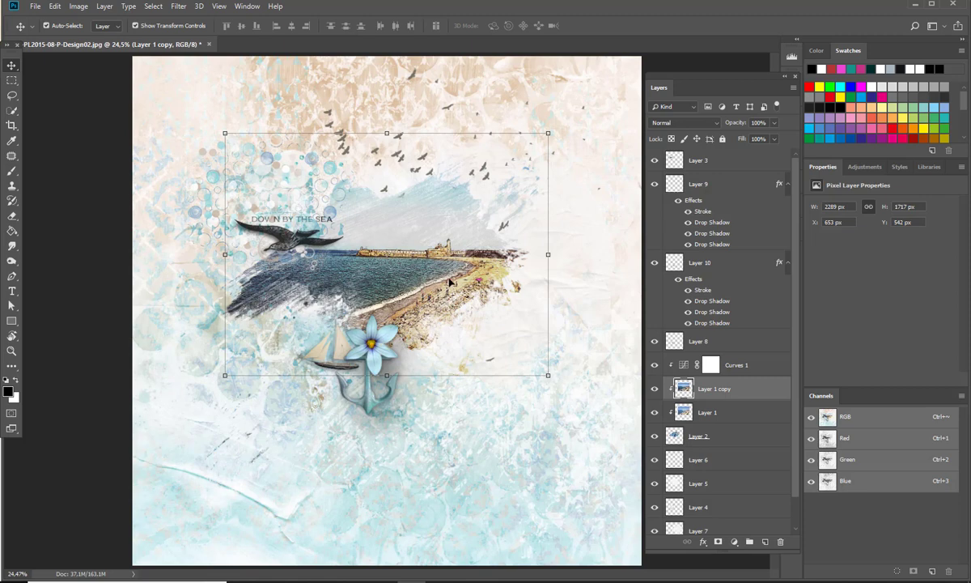
Step: Reopen the History panel and save the filtered photo as a snapshot named "filter"
{"action": "left_click", "coordinate": [246, 7]}
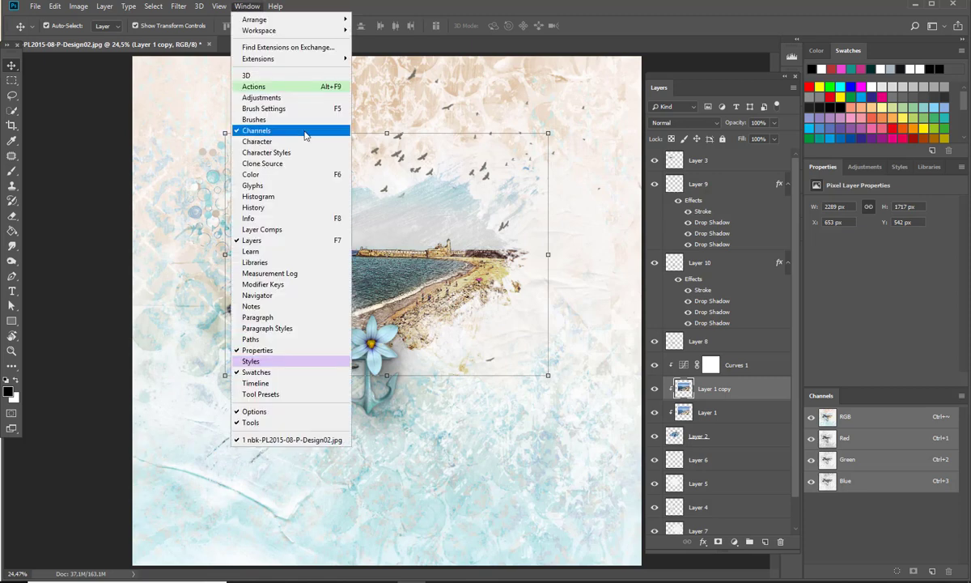
{"action": "left_click", "coordinate": [283, 208]}
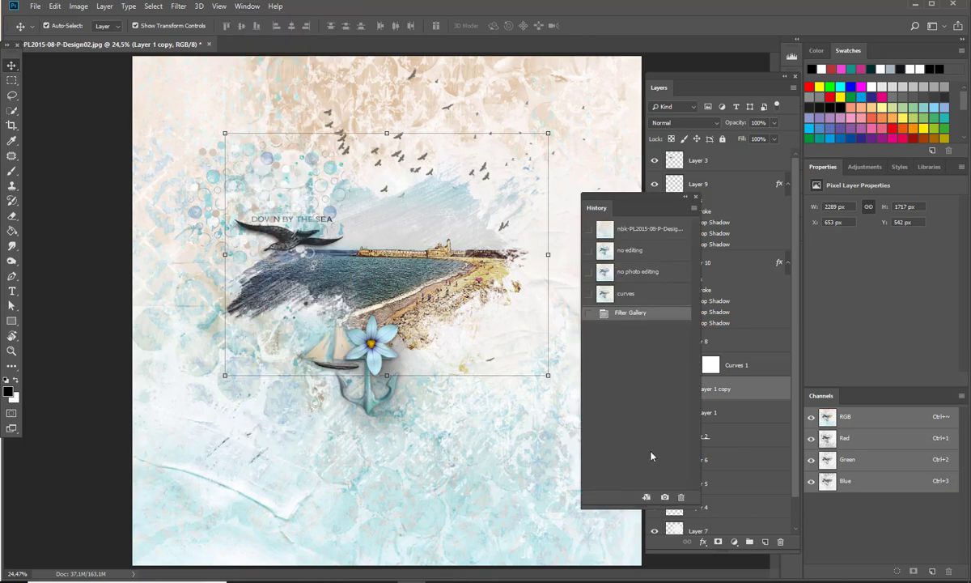
{"action": "left_click", "coordinate": [664, 498]}
{"action": "double_click", "coordinate": [633, 314]}
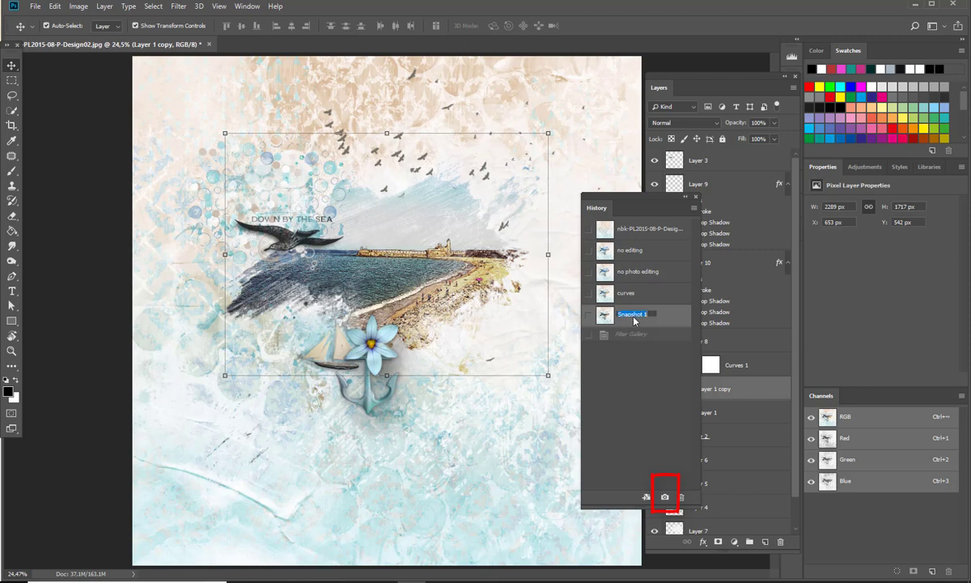
{"action": "type", "text": "filter"}
{"action": "key", "text": "Return"}
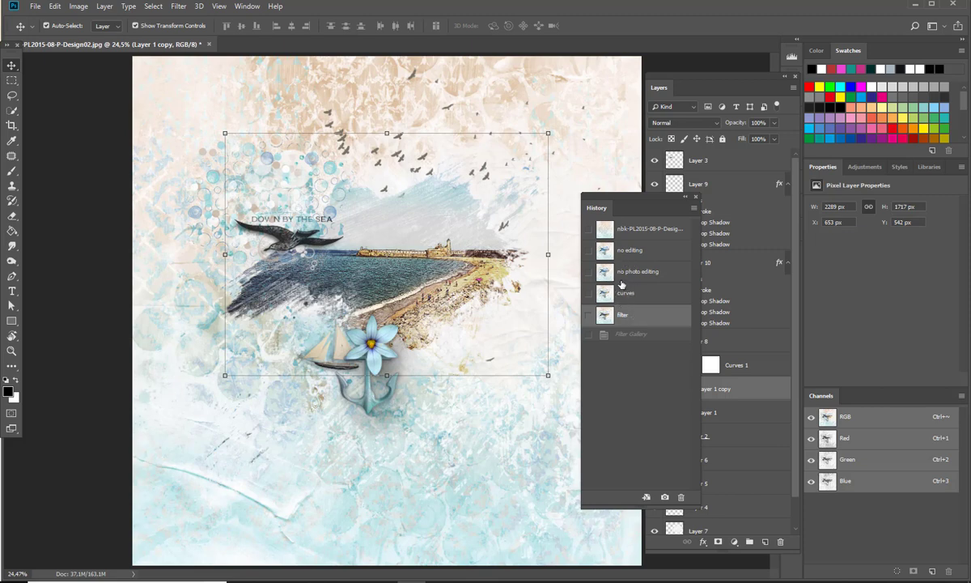
Step: Compare the "curves", "no photo editing" and "filter" snapshots, finish on "curves" and close the history
{"action": "left_click_drag", "start_coordinate": [634, 207], "coordinate": [607, 222]}
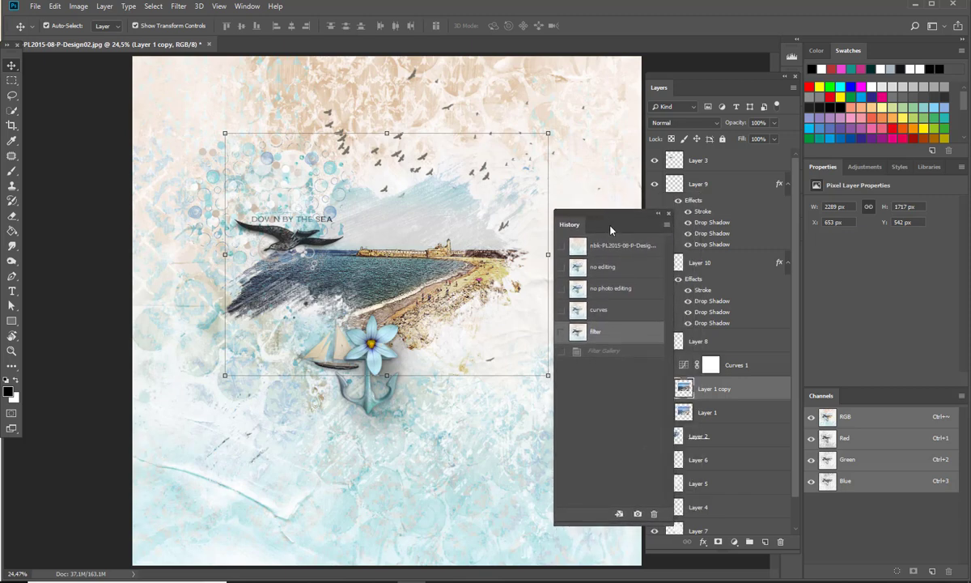
{"action": "left_click_drag", "start_coordinate": [612, 218], "coordinate": [638, 214]}
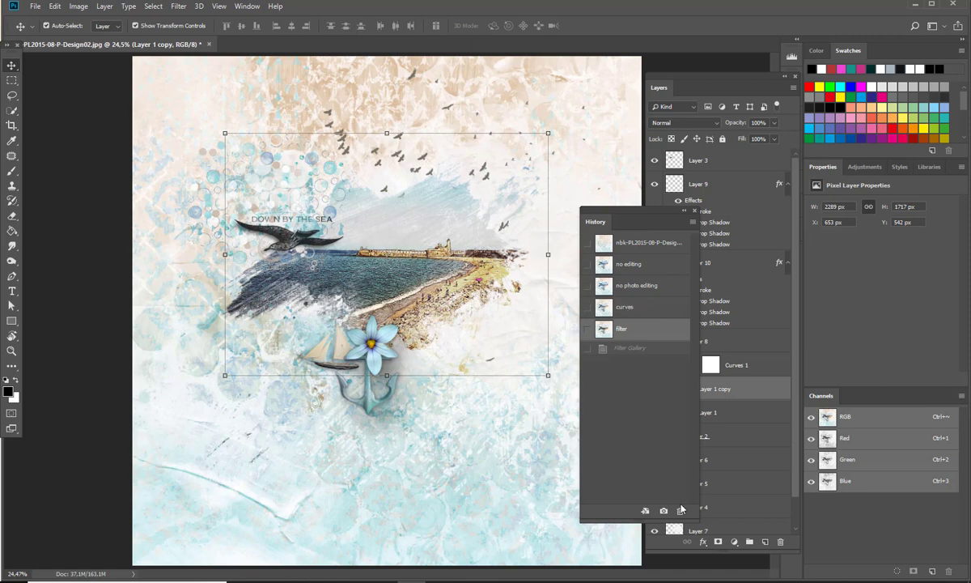
{"action": "left_click", "coordinate": [628, 308]}
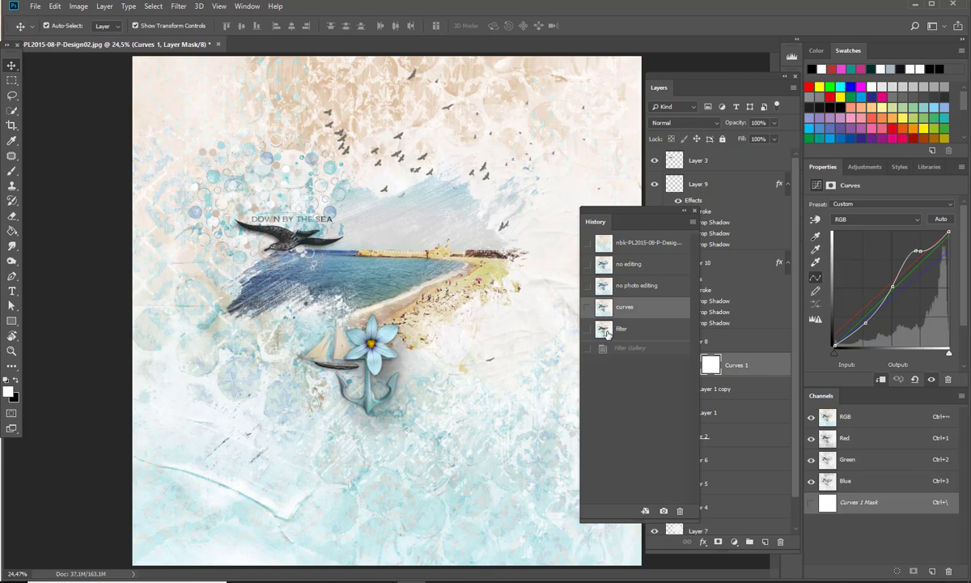
{"action": "left_click", "coordinate": [631, 288]}
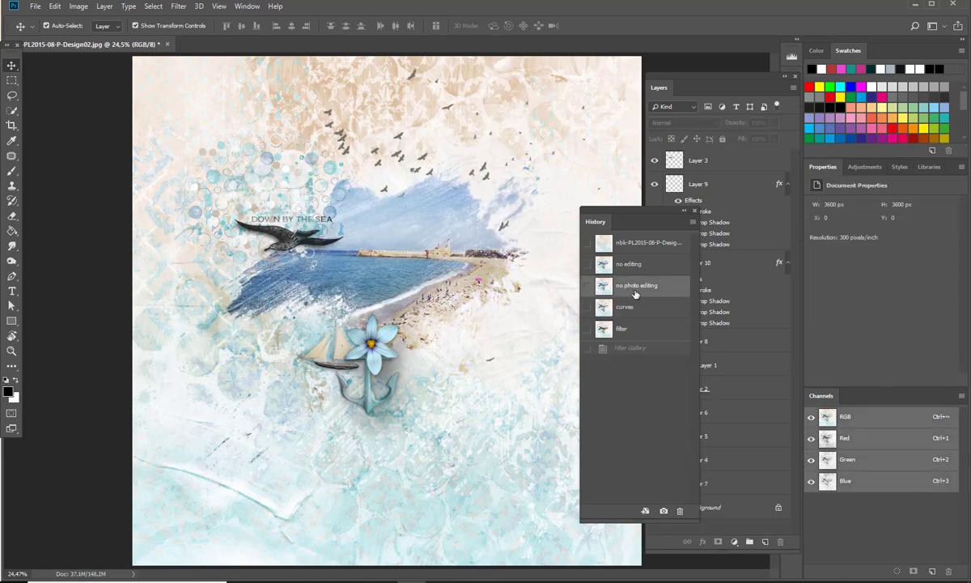
{"action": "left_click_drag", "start_coordinate": [597, 210], "coordinate": [587, 211]}
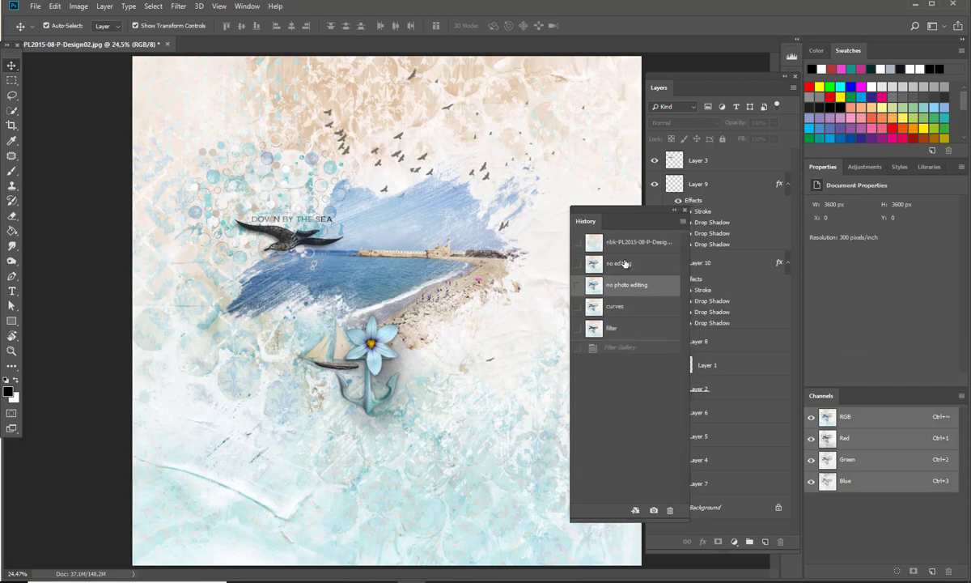
{"action": "left_click", "coordinate": [623, 308]}
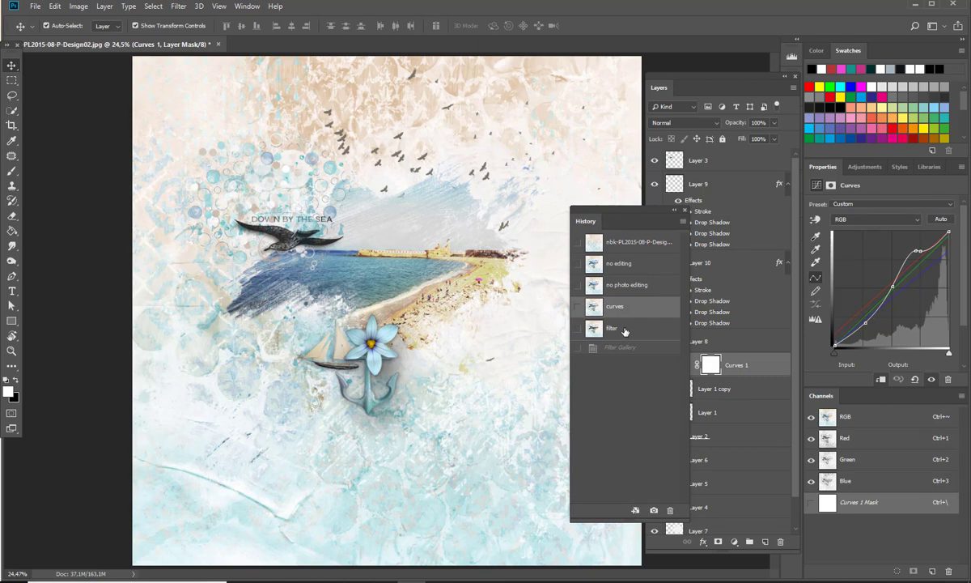
{"action": "left_click", "coordinate": [624, 329]}
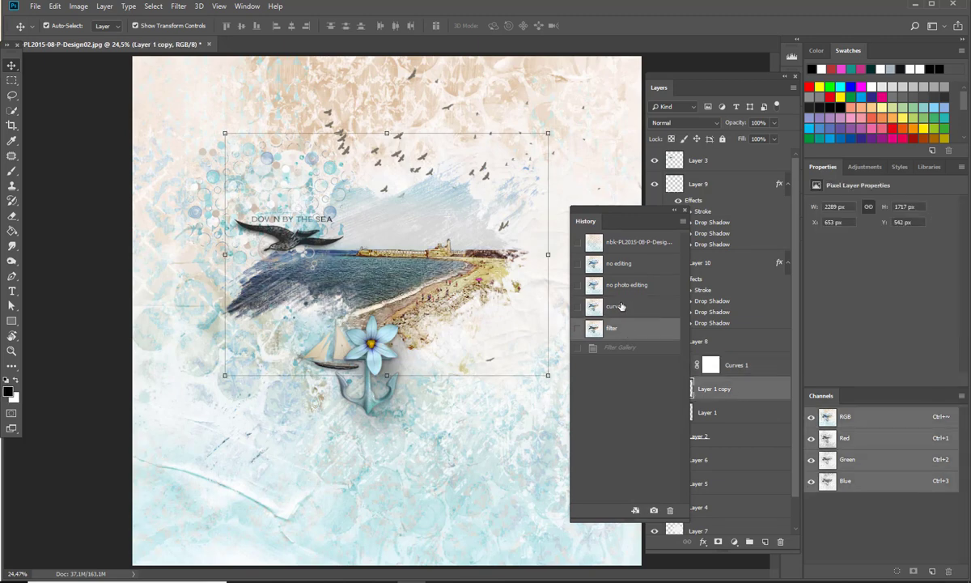
{"action": "left_click", "coordinate": [595, 307]}
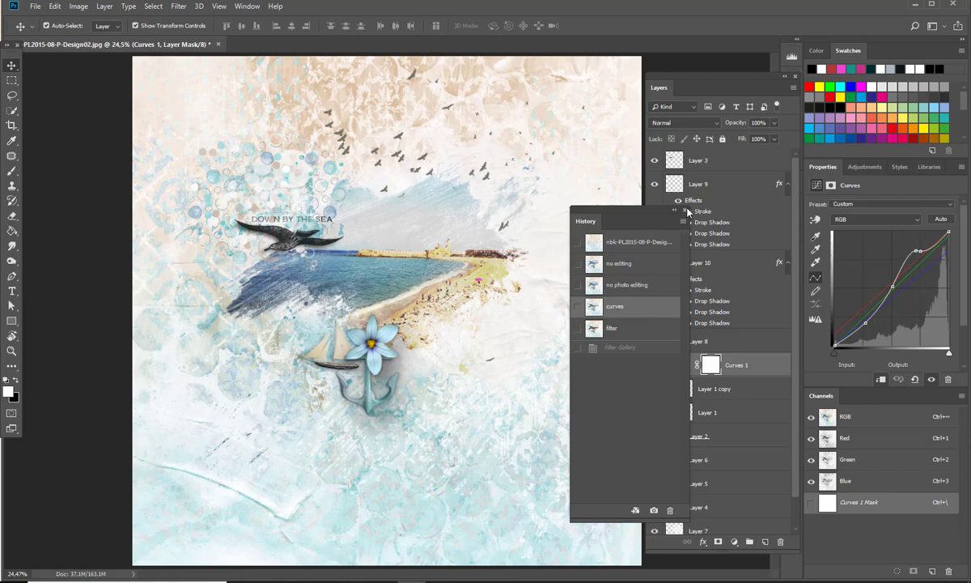
{"action": "left_click", "coordinate": [686, 211]}
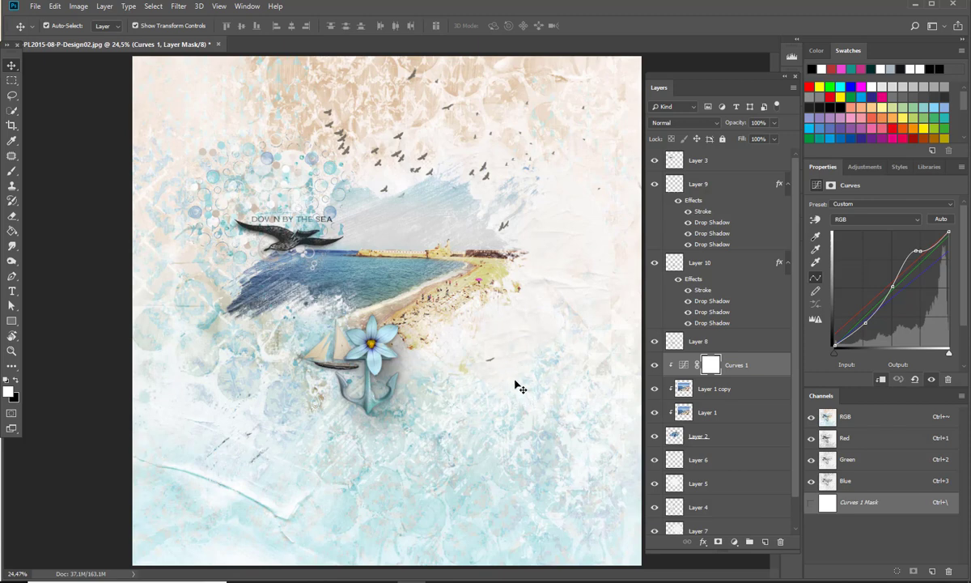
Step: Bring the history back, switch to the "filter" snapshot, return to "curves" and close the history again
{"action": "left_click", "coordinate": [247, 7]}
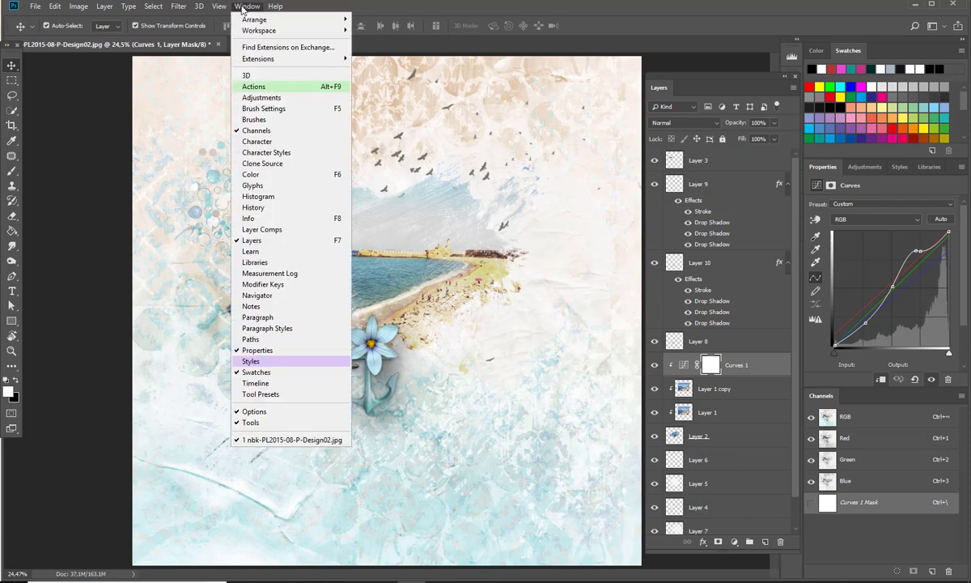
{"action": "left_click", "coordinate": [253, 207]}
{"action": "left_click_drag", "start_coordinate": [622, 219], "coordinate": [570, 144]}
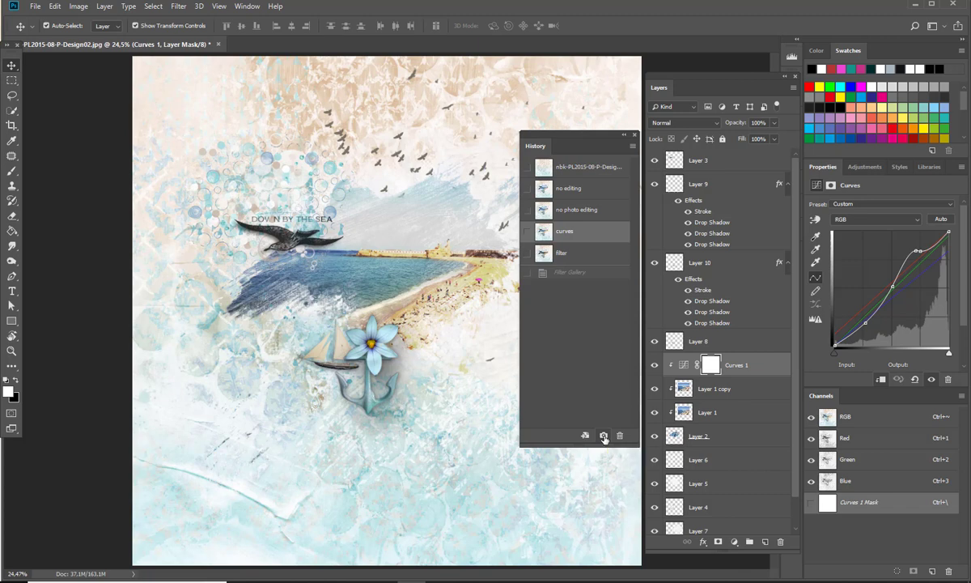
{"action": "left_click", "coordinate": [495, 411]}
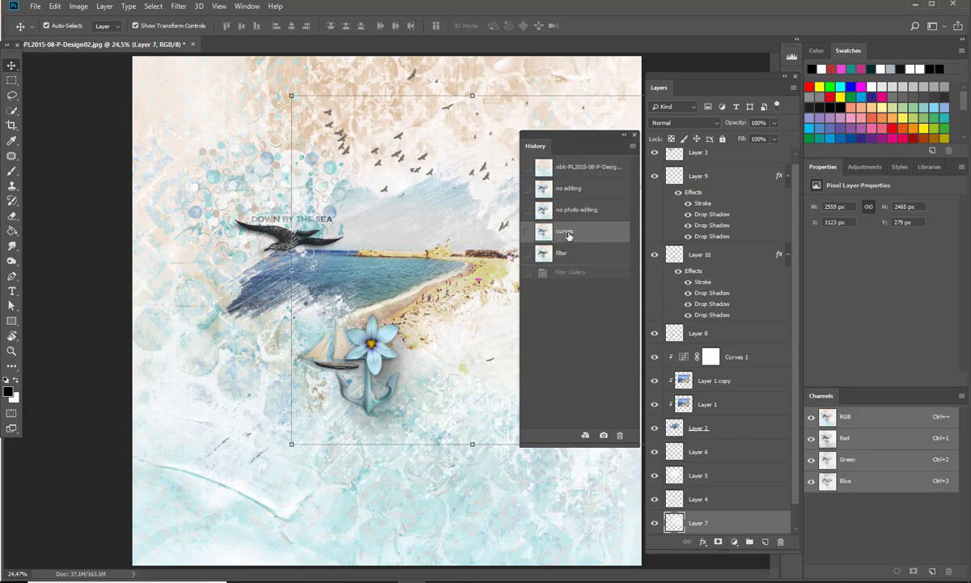
{"action": "left_click", "coordinate": [378, 503]}
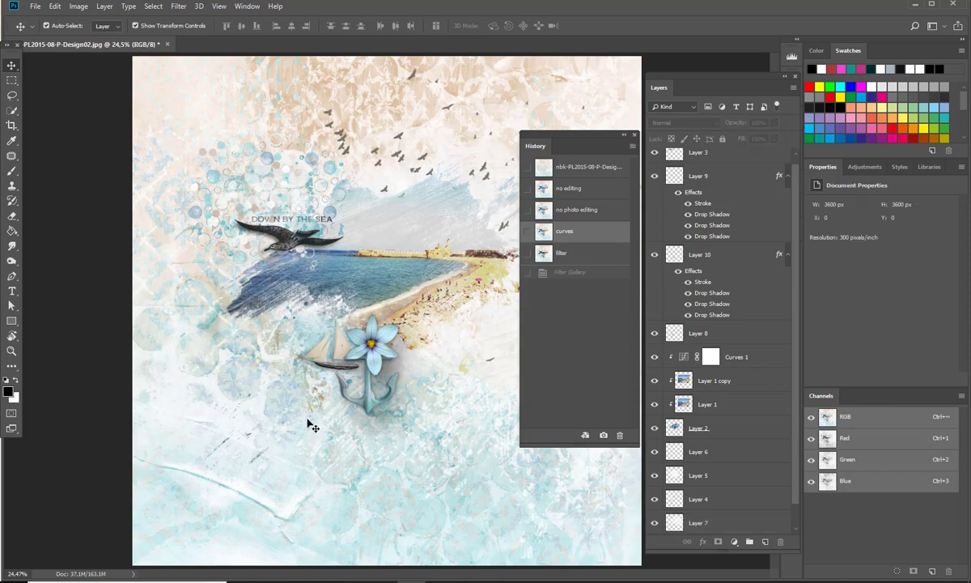
{"action": "left_click", "coordinate": [565, 253]}
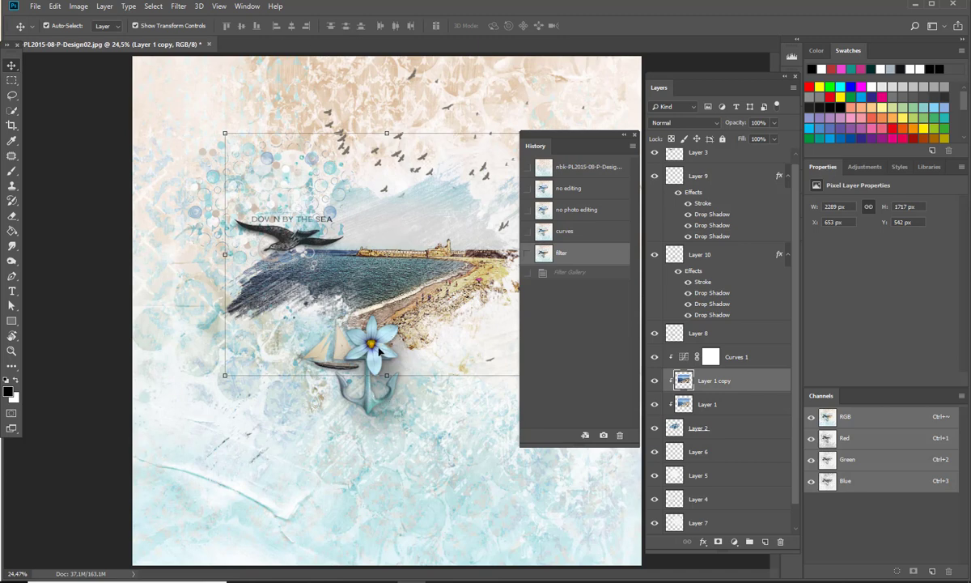
{"action": "left_click", "coordinate": [562, 234]}
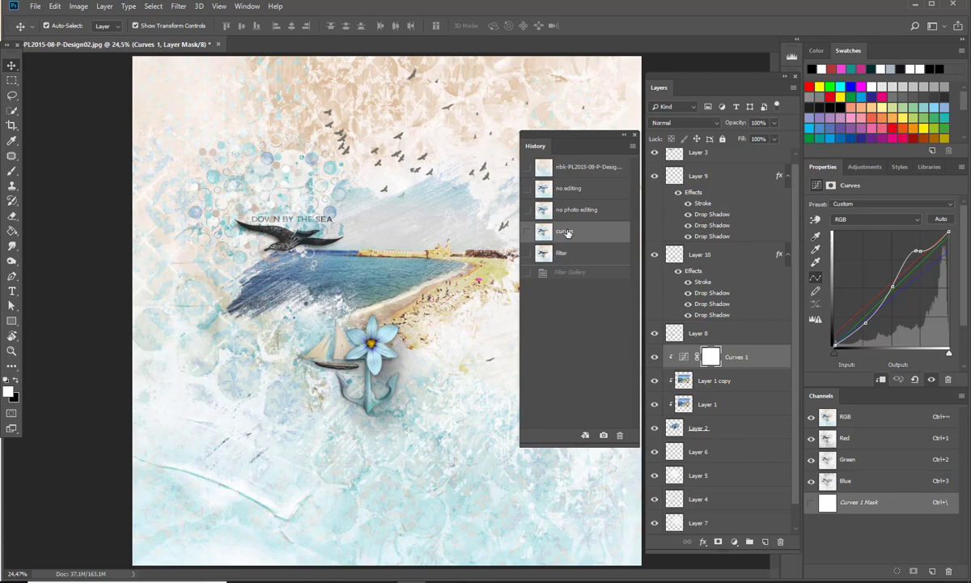
{"action": "left_click", "coordinate": [35, 6]}
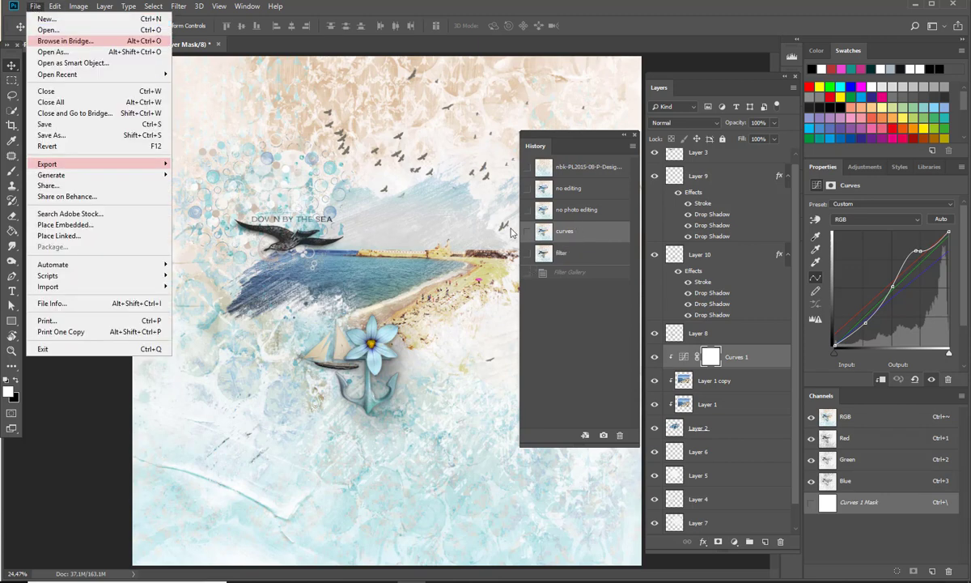
{"action": "left_click", "coordinate": [595, 134]}
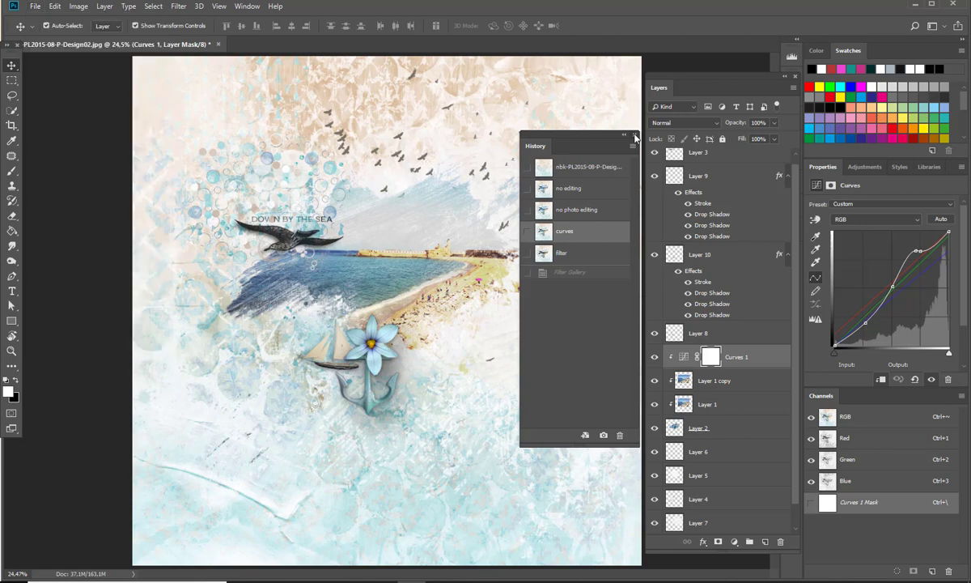
Step: Open the round blue frame nbk-PL2015-08-ABP-No2-21, place it over the beach photo and close its source file
{"action": "left_click", "coordinate": [35, 9]}
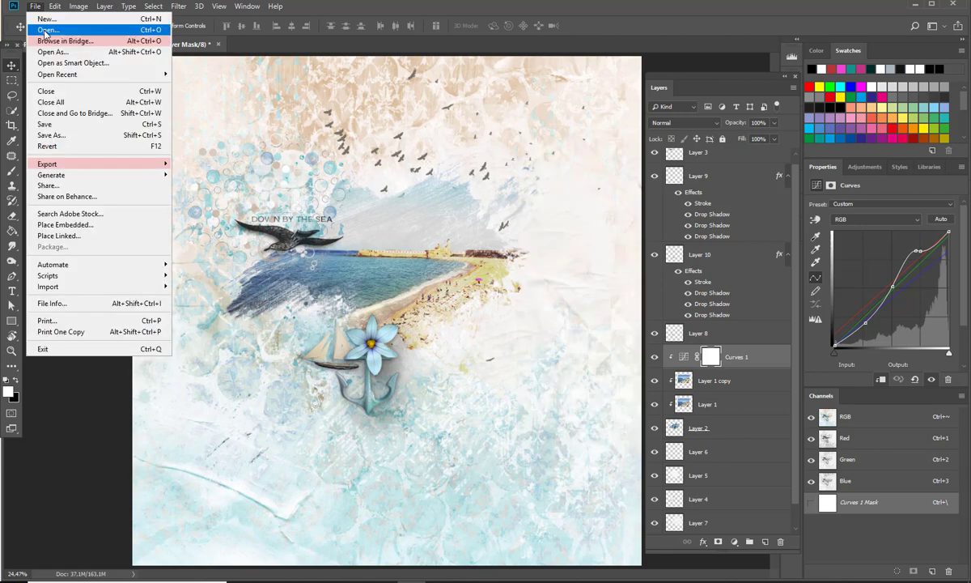
{"action": "left_click", "coordinate": [52, 26]}
{"action": "double_click", "coordinate": [418, 374]}
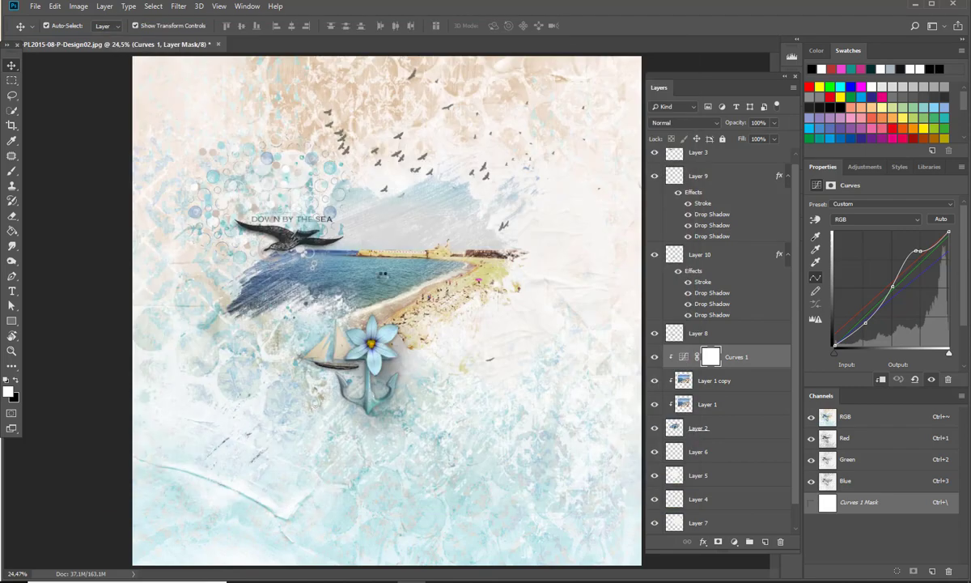
{"action": "left_click_drag", "start_coordinate": [283, 142], "coordinate": [428, 198]}
{"action": "left_click", "coordinate": [447, 59]}
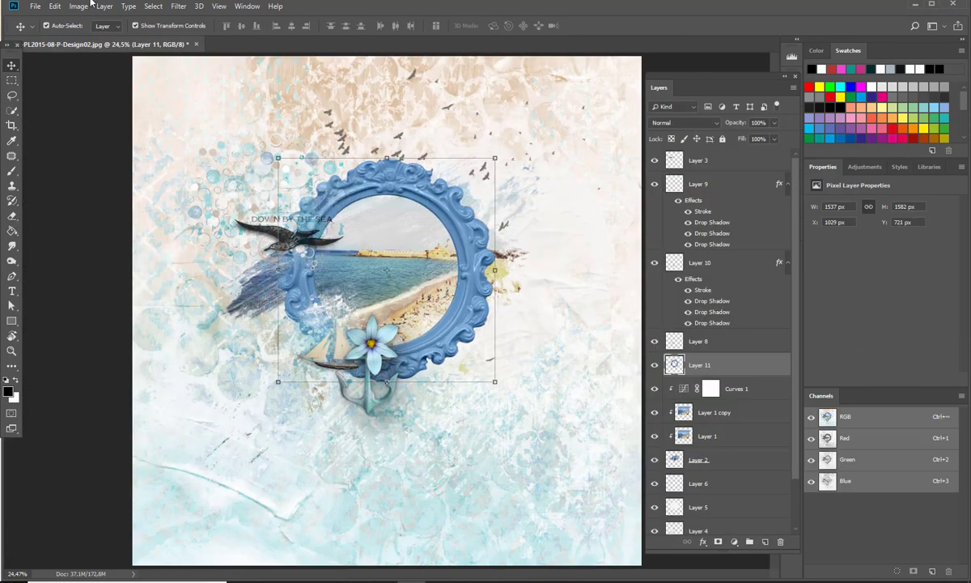
Step: Open the seagull nbk-PL2015-08-ABP-No2-22, stand it on the frame's upper right edge and close its source file
{"action": "left_click", "coordinate": [35, 8]}
{"action": "left_click", "coordinate": [50, 27]}
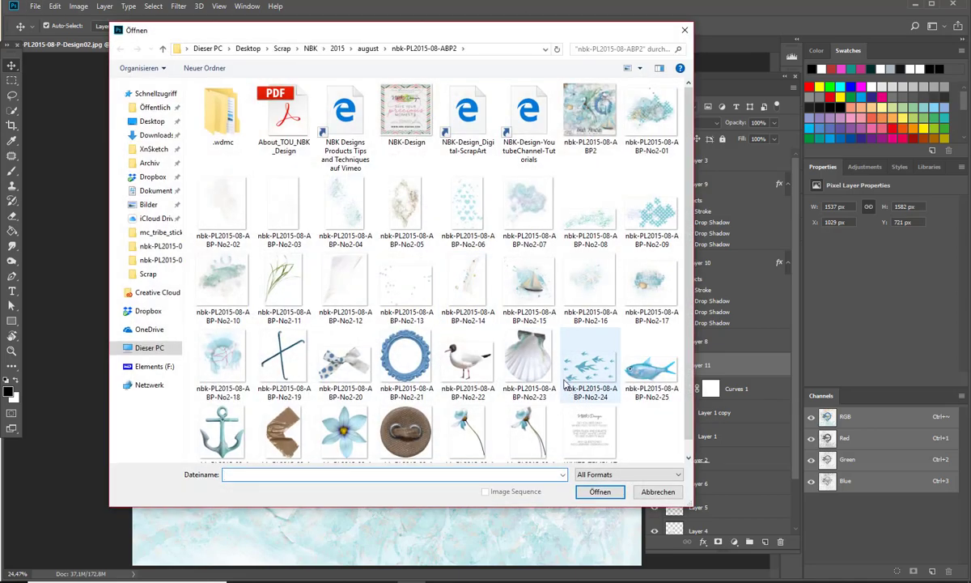
{"action": "double_click", "coordinate": [467, 360]}
{"action": "left_click_drag", "start_coordinate": [490, 157], "coordinate": [470, 158]}
{"action": "left_click", "coordinate": [412, 59]}
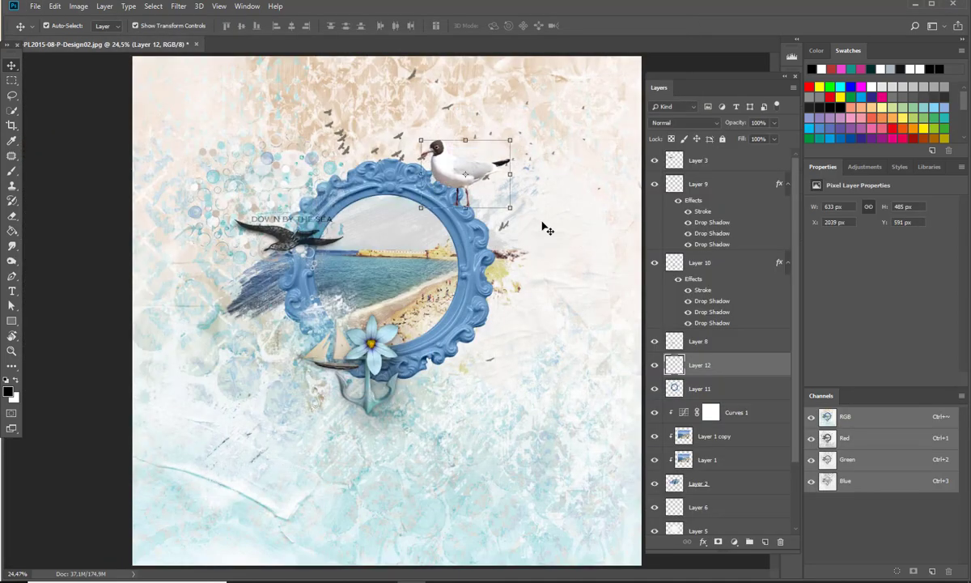
Step: Revert the layout to the "filter" history snapshot, deselect all layers and close the history
{"action": "left_click", "coordinate": [247, 7]}
{"action": "left_click", "coordinate": [254, 207]}
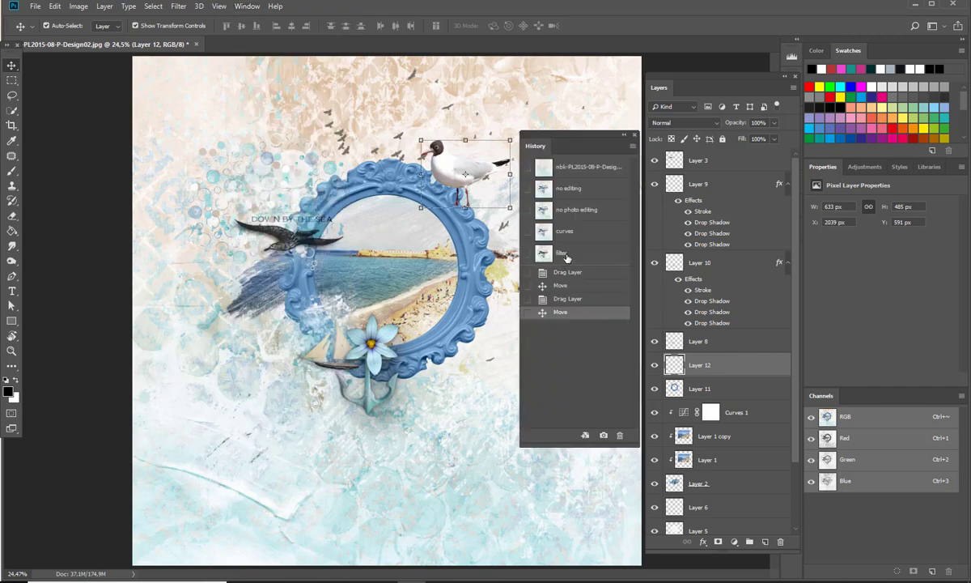
{"action": "left_click", "coordinate": [564, 254]}
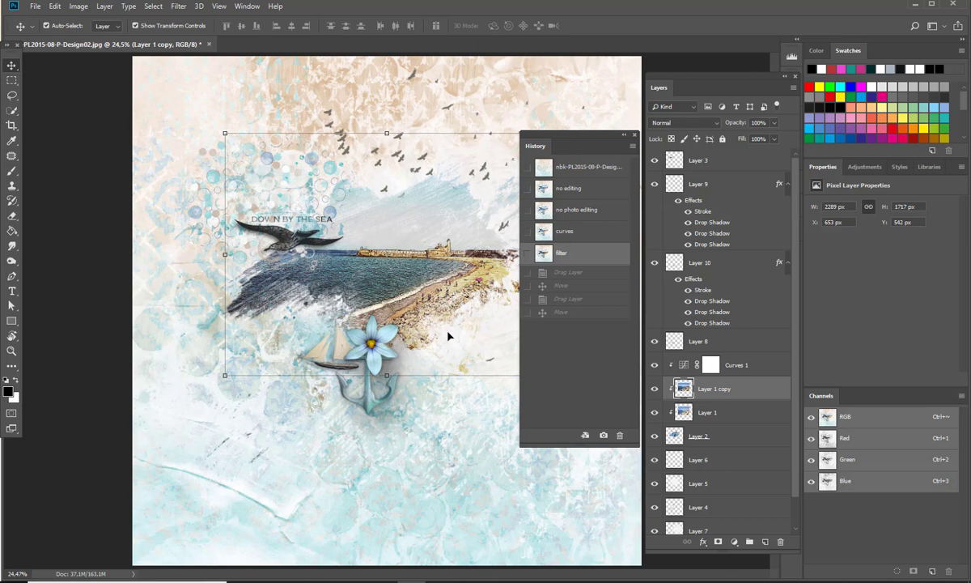
{"action": "left_click", "coordinate": [460, 444]}
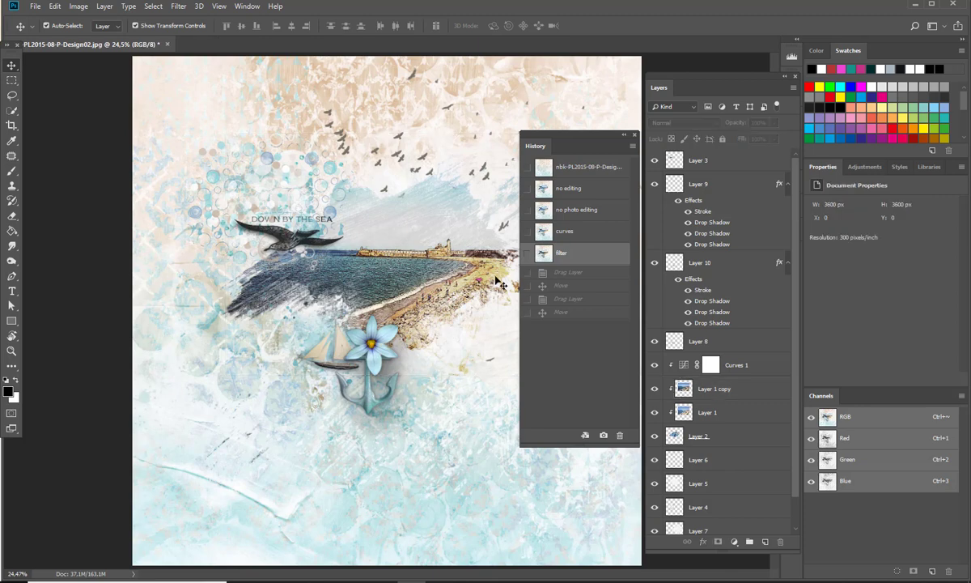
{"action": "left_click", "coordinate": [635, 135]}
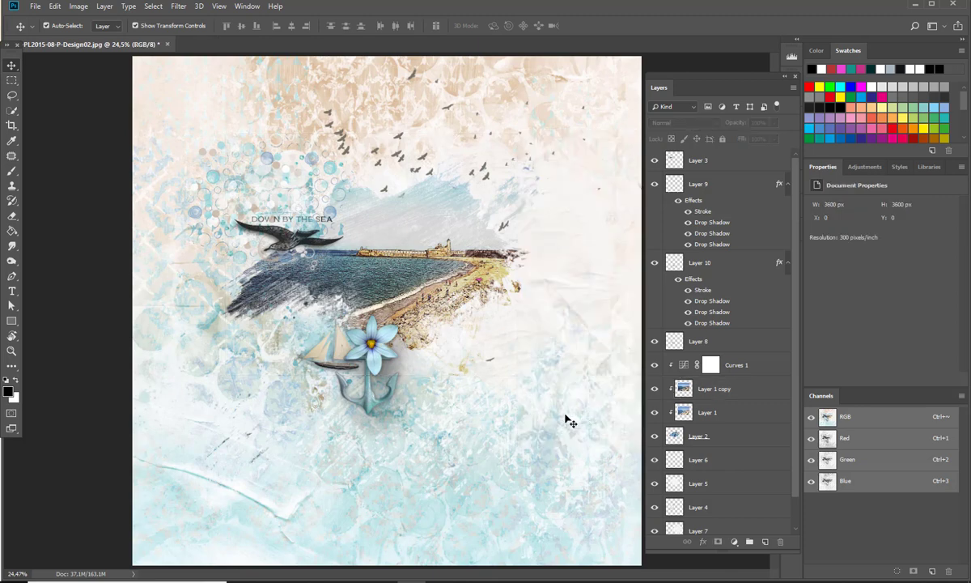